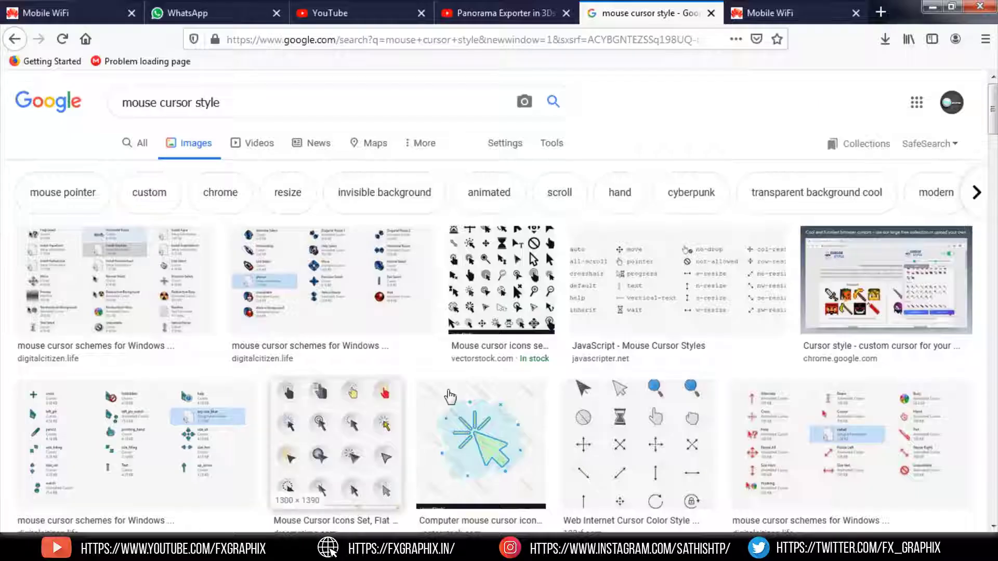
Step: Scroll through the Google Images results for 'mouse cursor style' for reference
scroll(109, 376, down, 3)
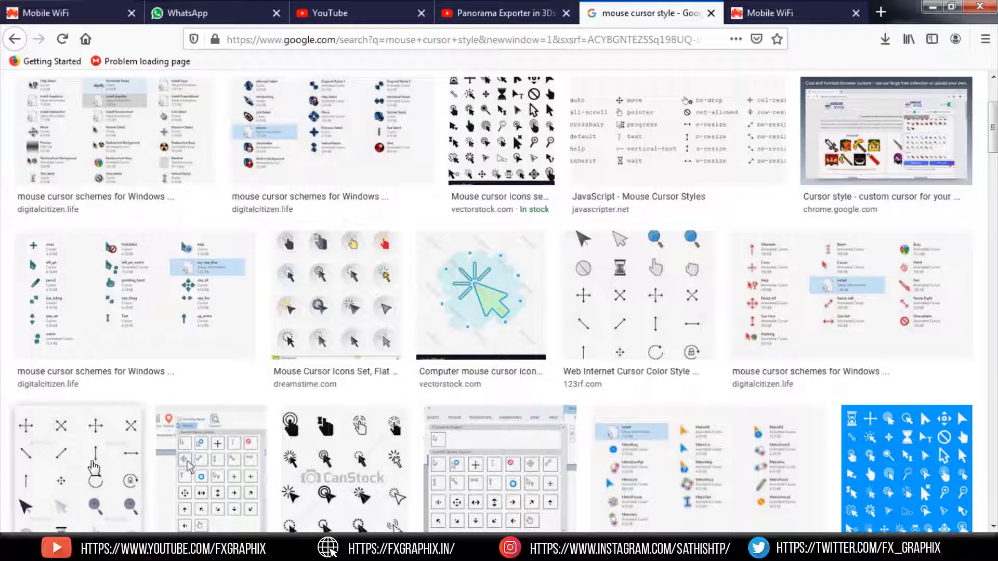
scroll(92, 468, down, 3)
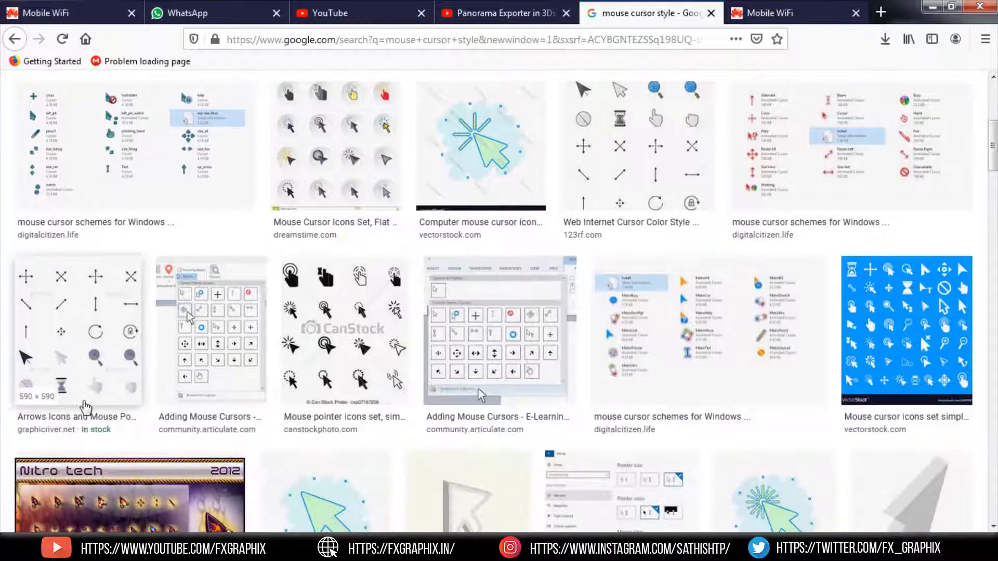
scroll(332, 322, down, 15)
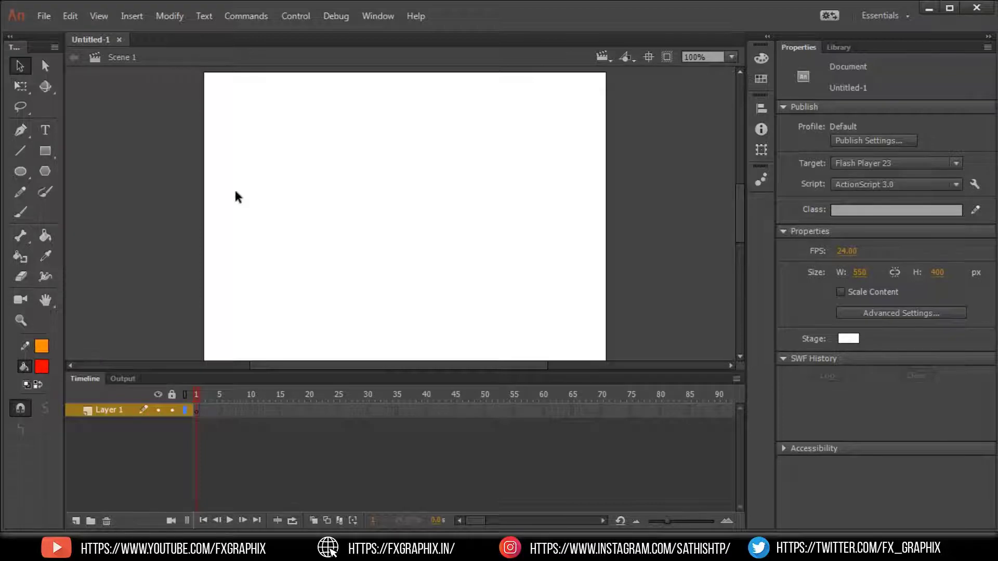
Step: Draw a small square and drag its corner points into an arrowhead shape
click(45, 150)
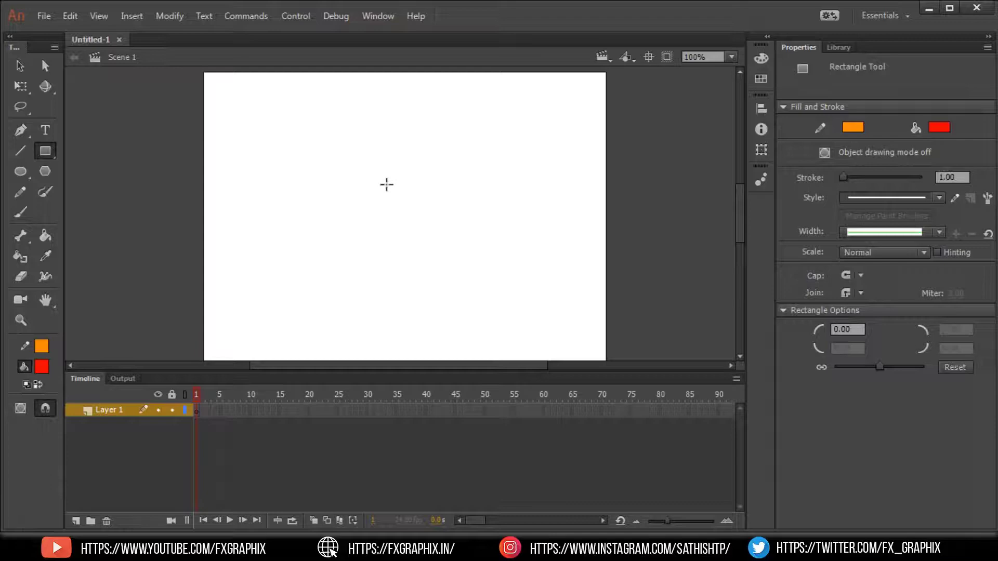
drag(385, 184, 414, 212)
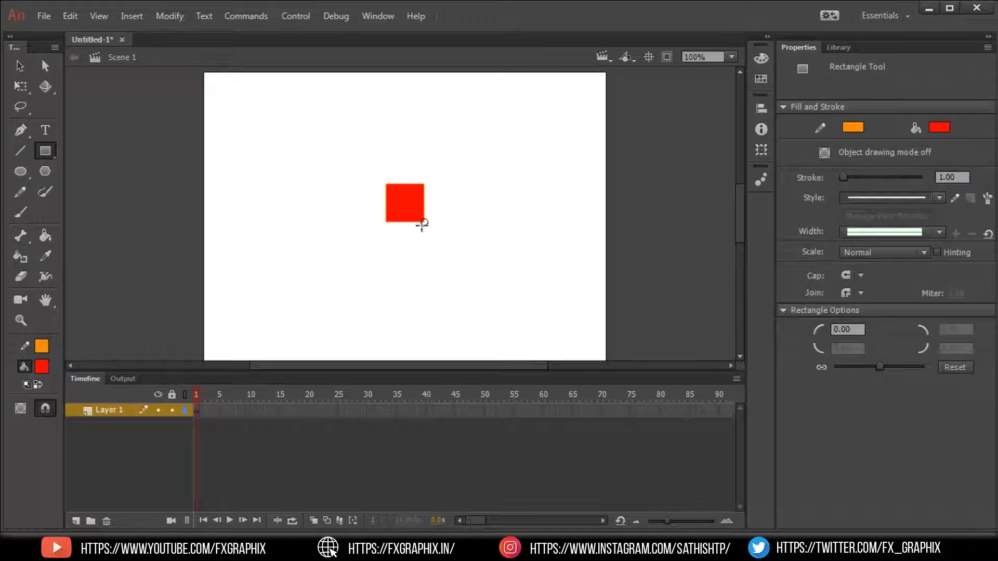
key(v)
scroll(393, 161, up, 5)
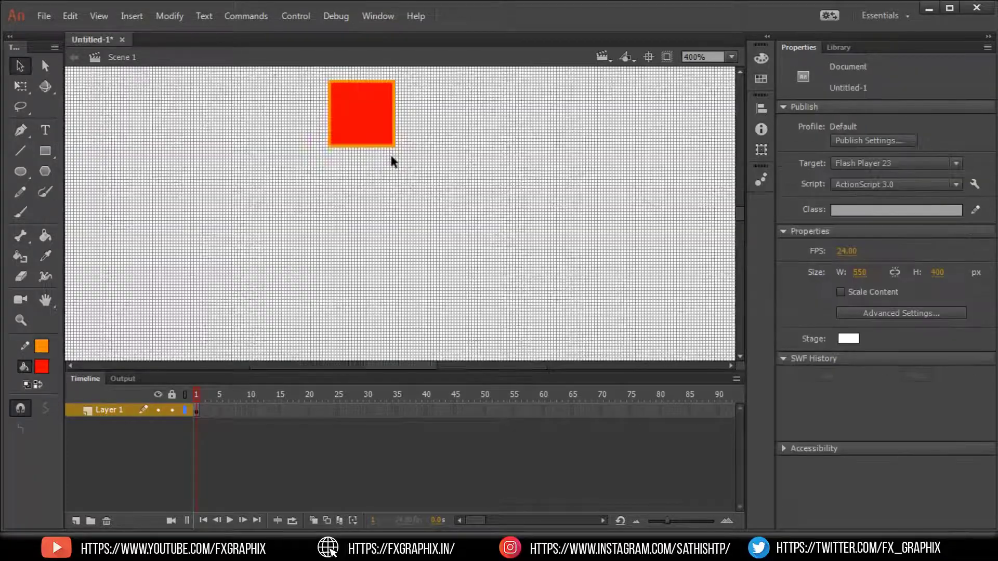
click(393, 188)
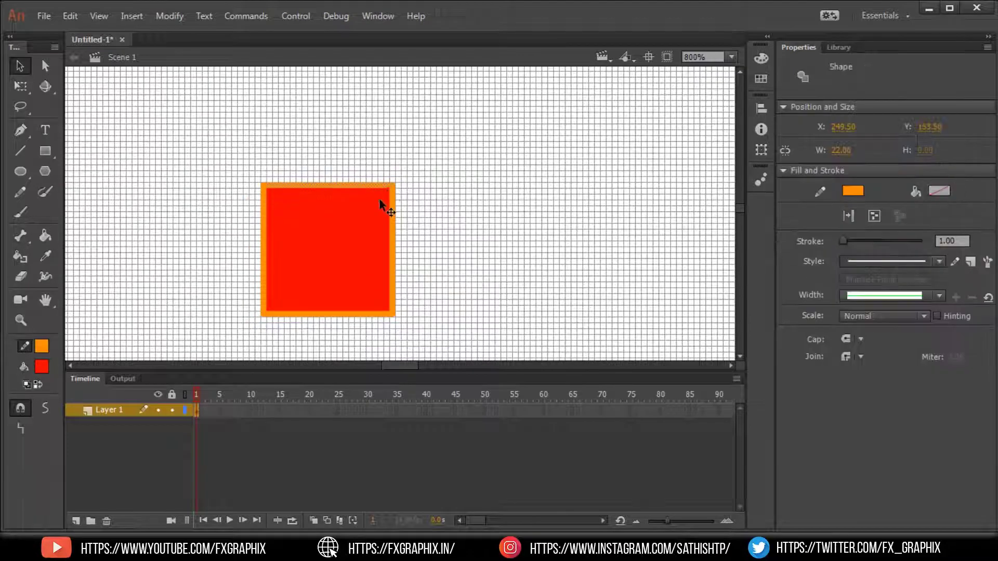
key(a)
drag(392, 190, 375, 209)
drag(264, 315, 287, 291)
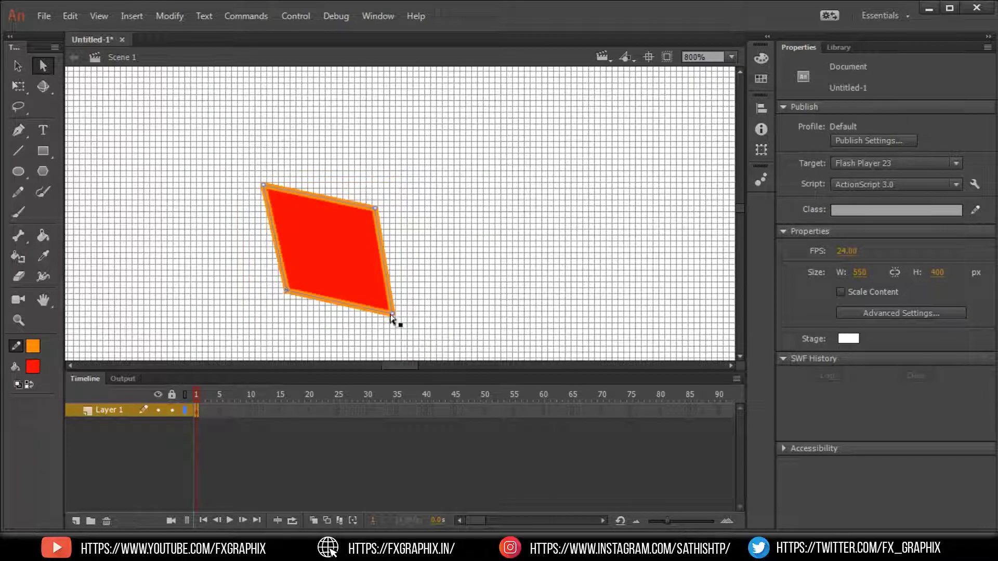
drag(319, 240, 322, 240)
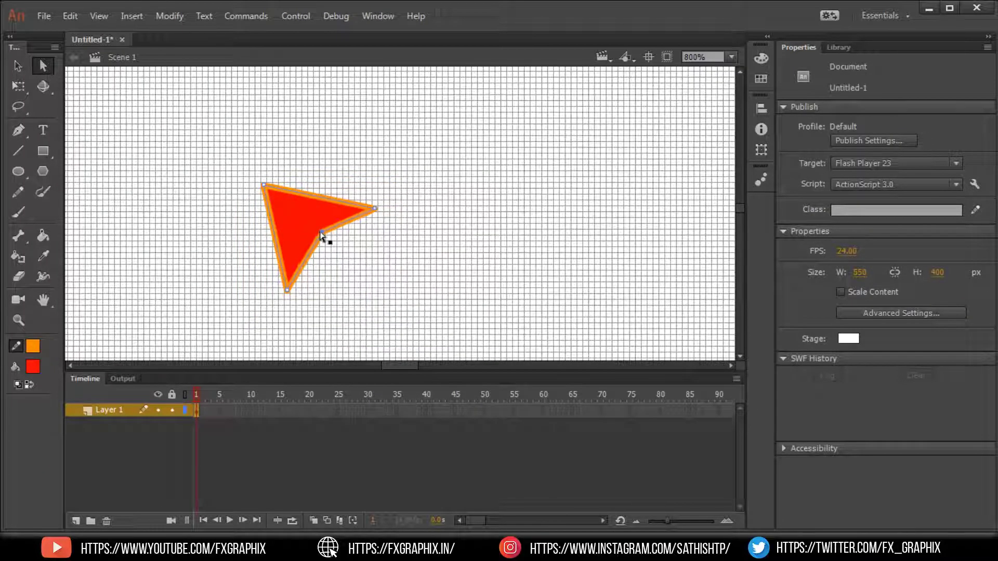
key(ctrl+equal)
drag(411, 208, 391, 212)
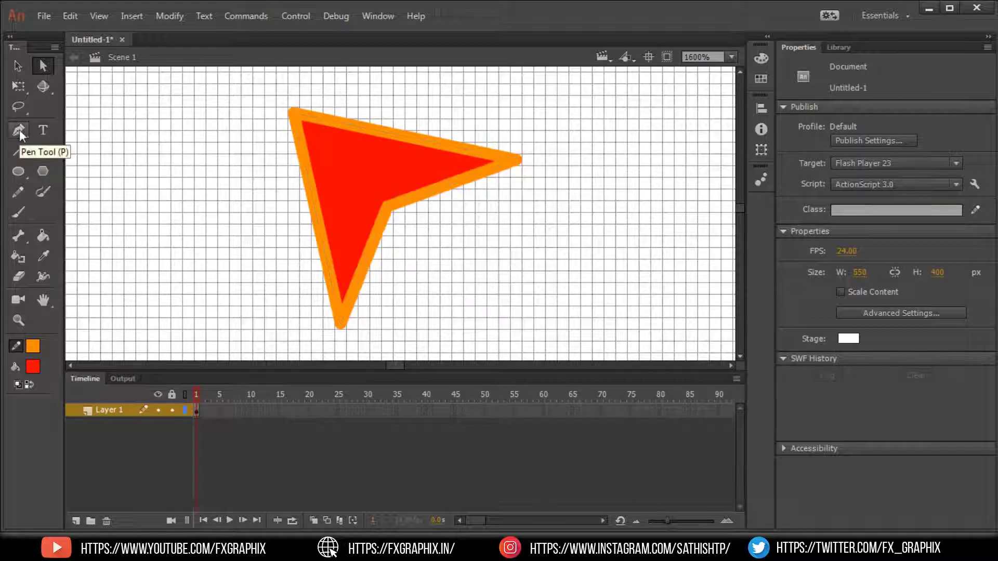
Step: Add a rectangular tail, delete the red fills, and rotate the tail under the arrowhead
click(44, 151)
drag(442, 238, 611, 299)
key(v)
drag(422, 224, 650, 311)
click(519, 276)
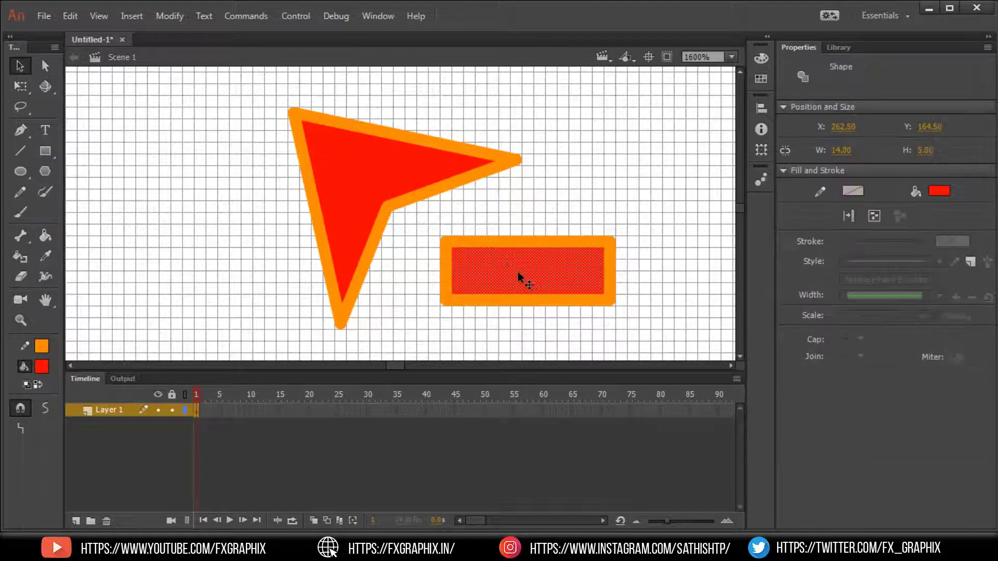
key(Delete)
click(397, 173)
key(Delete)
click(526, 244)
key(q)
mouse_move(624, 236)
mouse_down()
mouse_move(637, 282)
mouse_move(494, 240)
mouse_move(507, 243)
mouse_up()
click(330, 208)
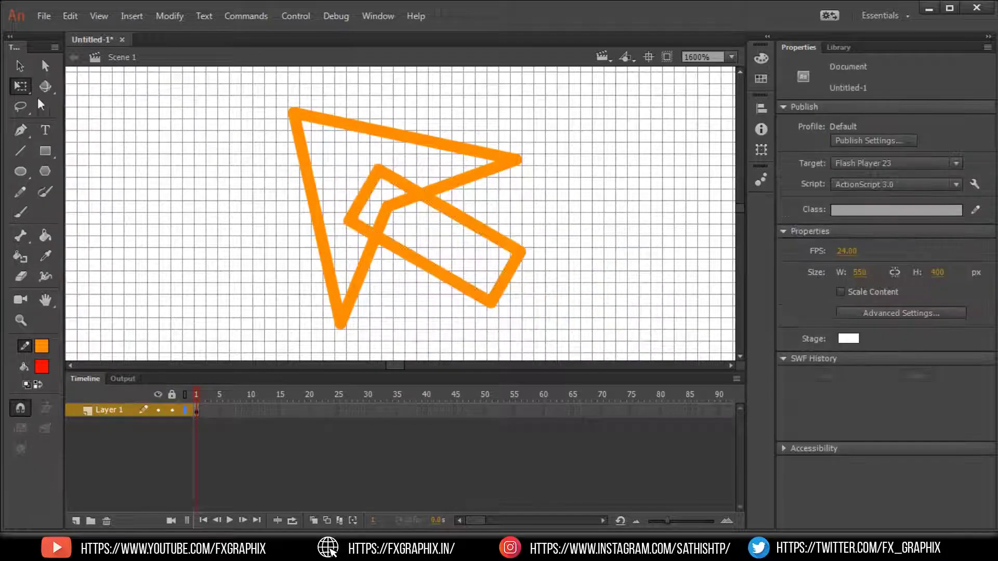
Step: Lasso away the overlapping strokes inside the arrow and adjust the tail's corner points
key(l)
mouse_move(424, 184)
mouse_down()
mouse_move(364, 244)
mouse_move(423, 178)
mouse_up()
key(Delete)
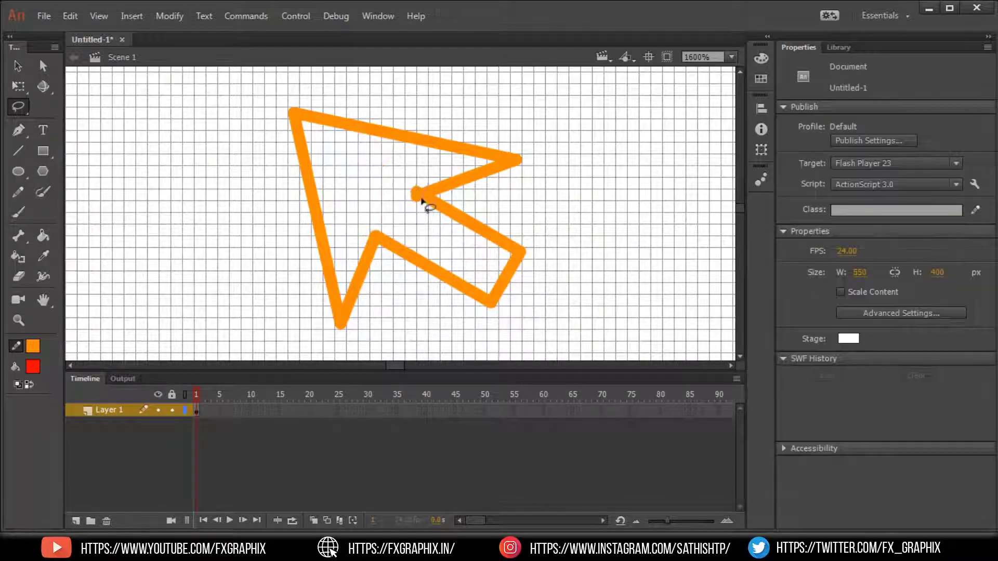
key(ctrl+minus)
key(ctrl+minus)
key(ctrl+equal)
key(ctrl+equal)
key(a)
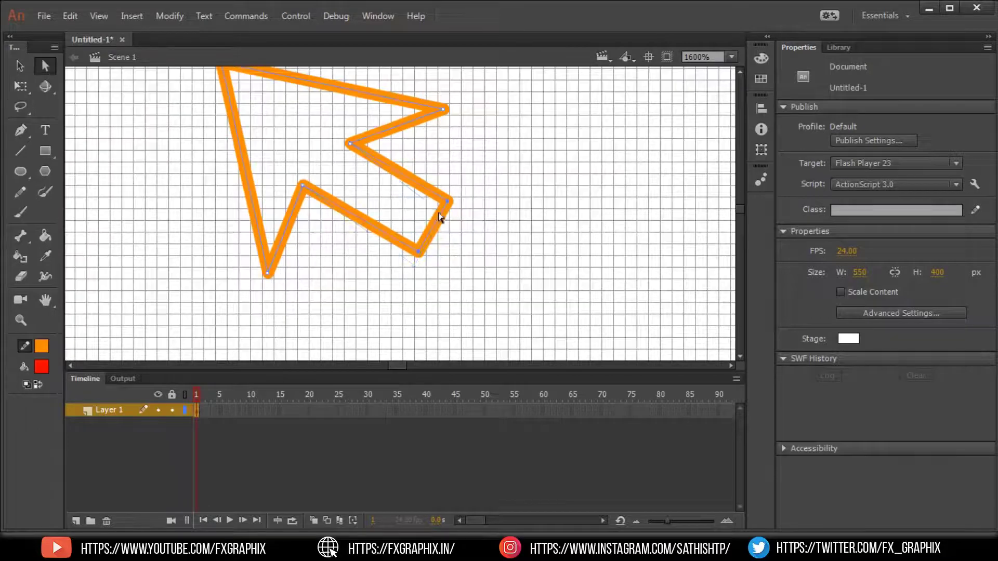
click(442, 215)
drag(443, 215, 455, 226)
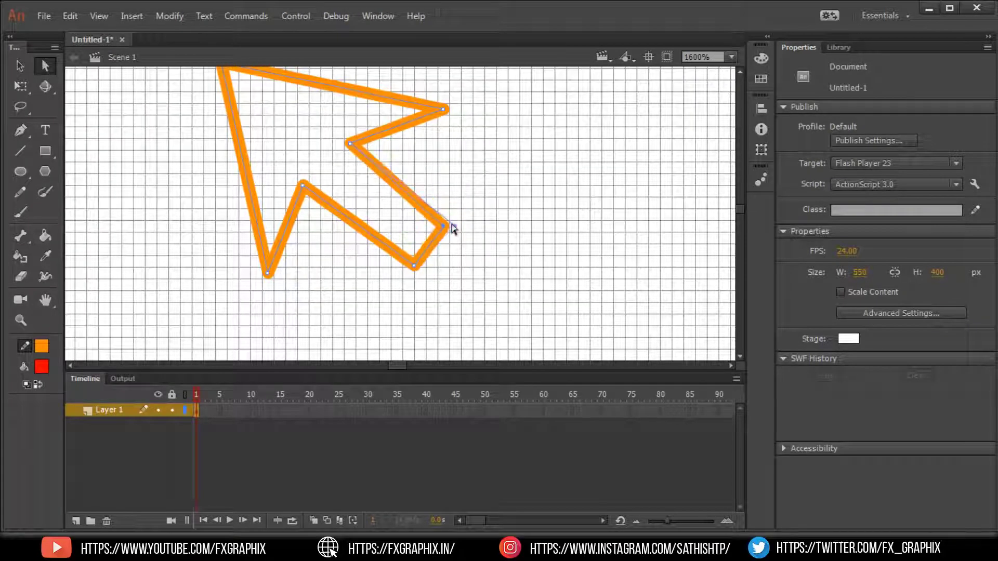
drag(413, 266, 420, 271)
Step: Scale the orange arrow outline to about 38.10×34.25 px and select it
click(21, 65)
key(ctrl+minus)
key(ctrl+minus)
key(ctrl+minus)
key(ctrl+minus)
key(ctrl+a)
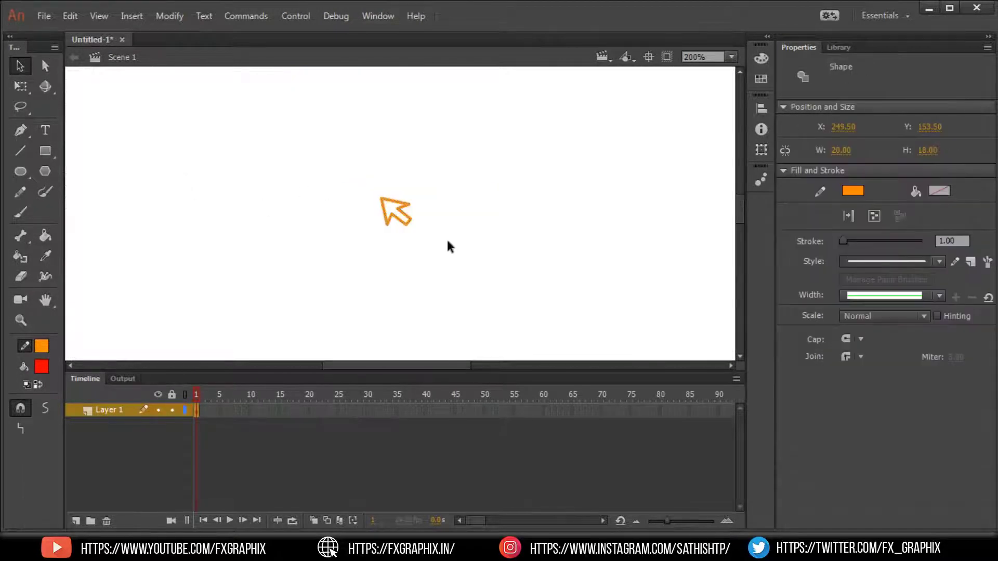
key(q)
drag(396, 183, 407, 195)
key(ctrl+equal)
click(392, 297)
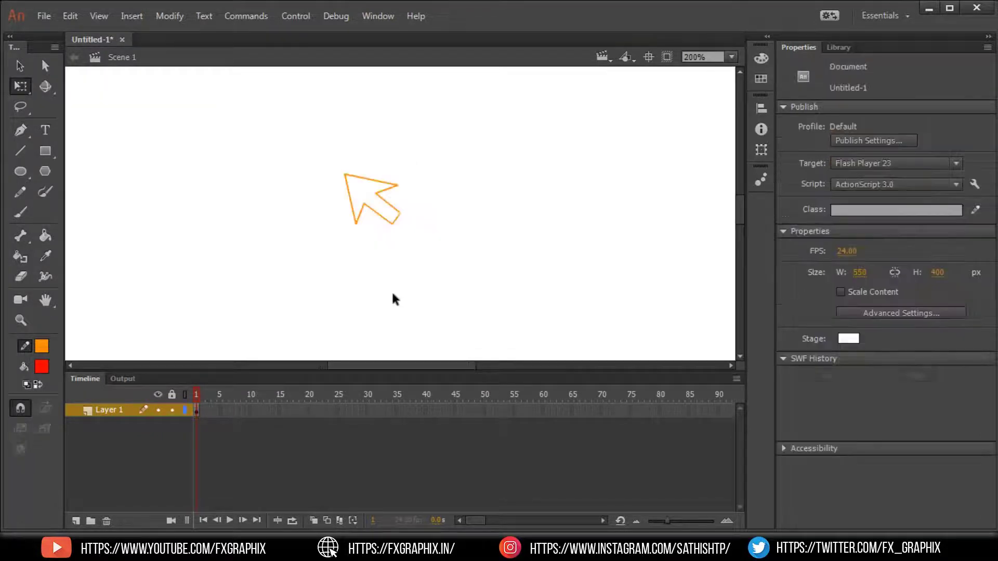
drag(327, 254, 485, 102)
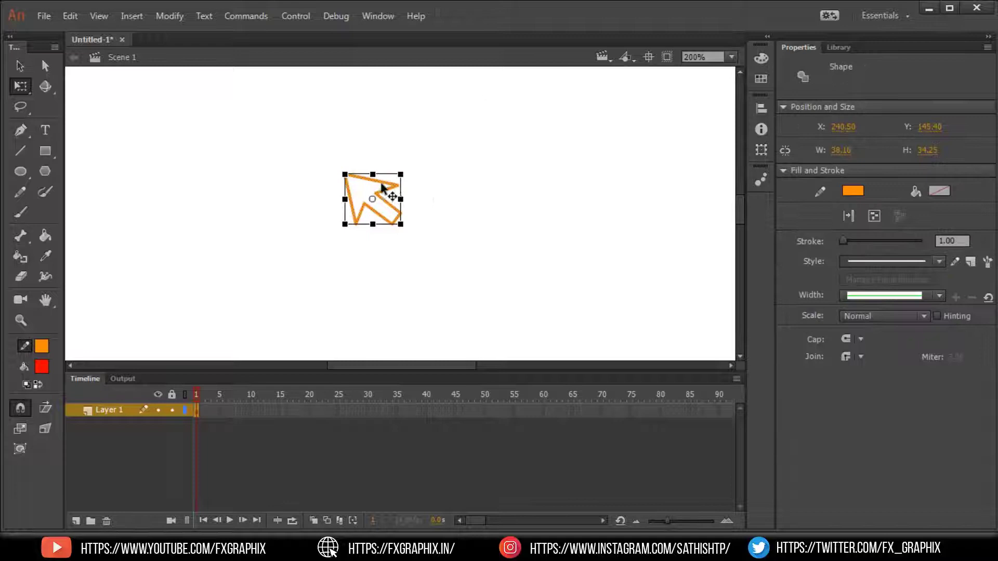
Step: Convert the arrow via Modify > Convert to Symbol into a Movie Clip named 'mouse'
click(169, 16)
click(208, 55)
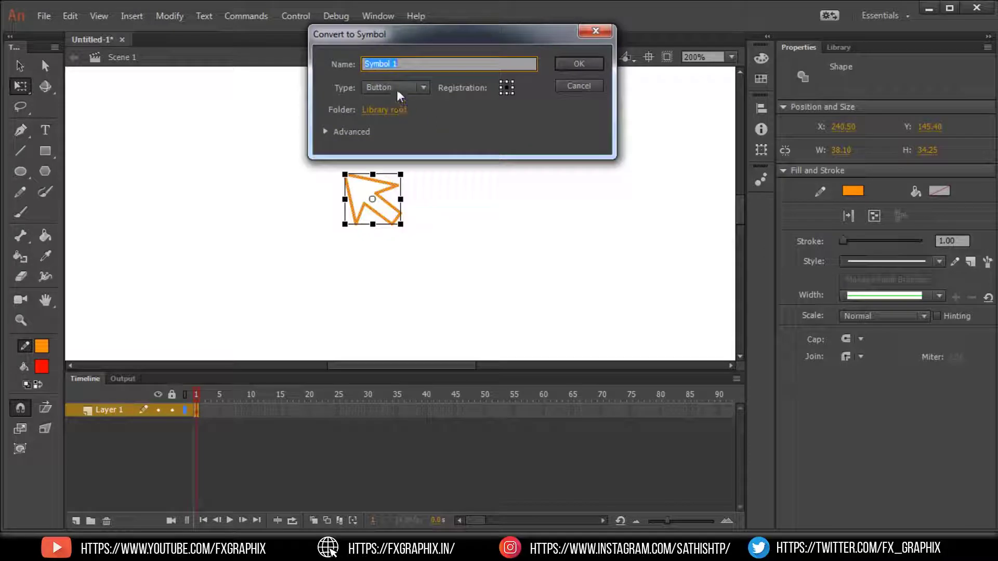
click(400, 88)
click(397, 103)
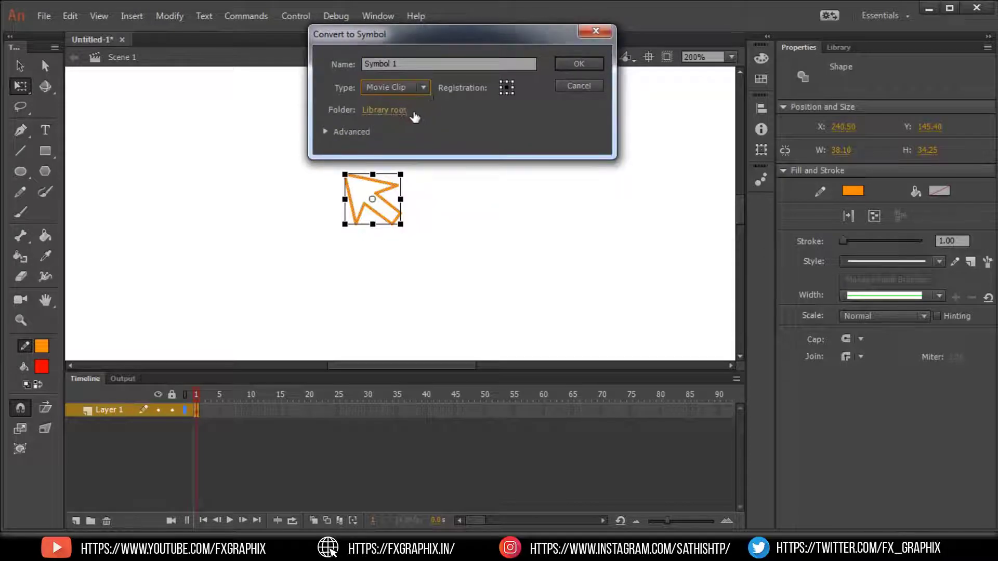
click(397, 64)
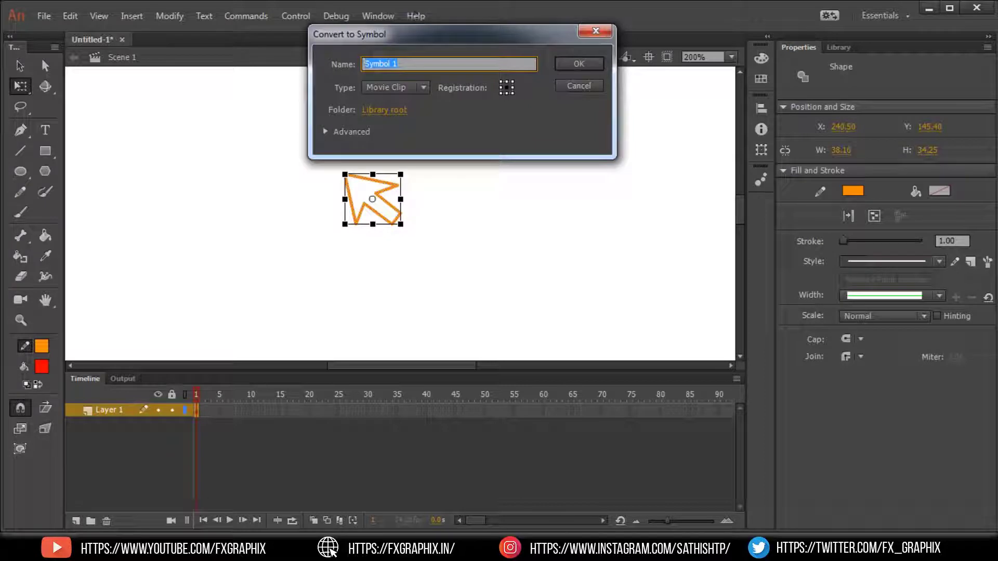
text(a)
double_click(409, 64)
key(Home)
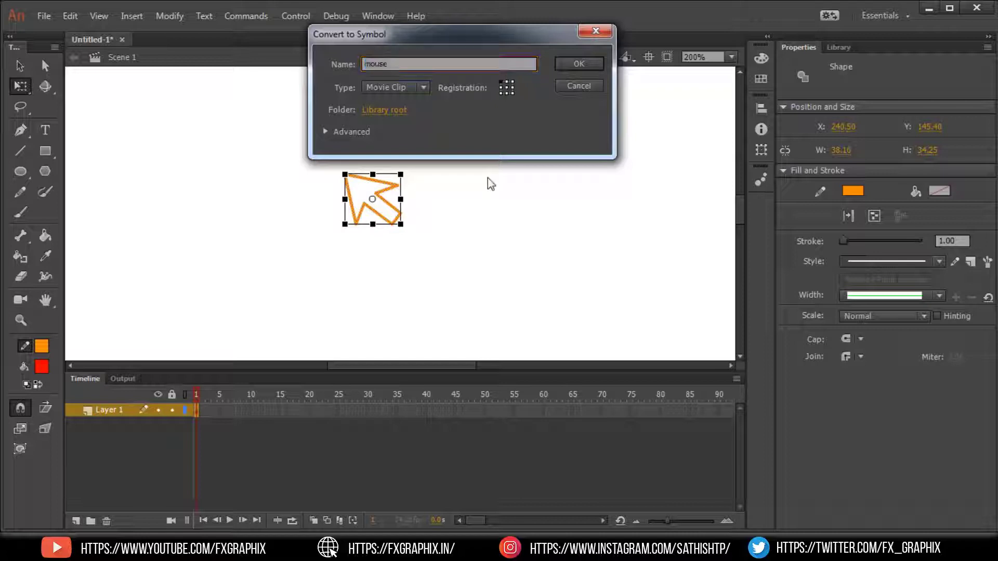
click(592, 65)
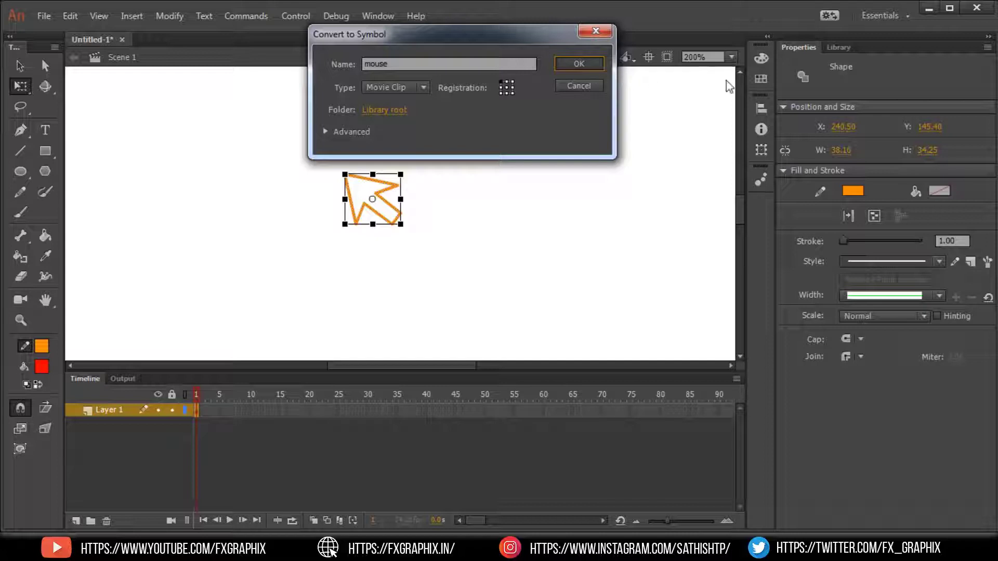
key(Escape)
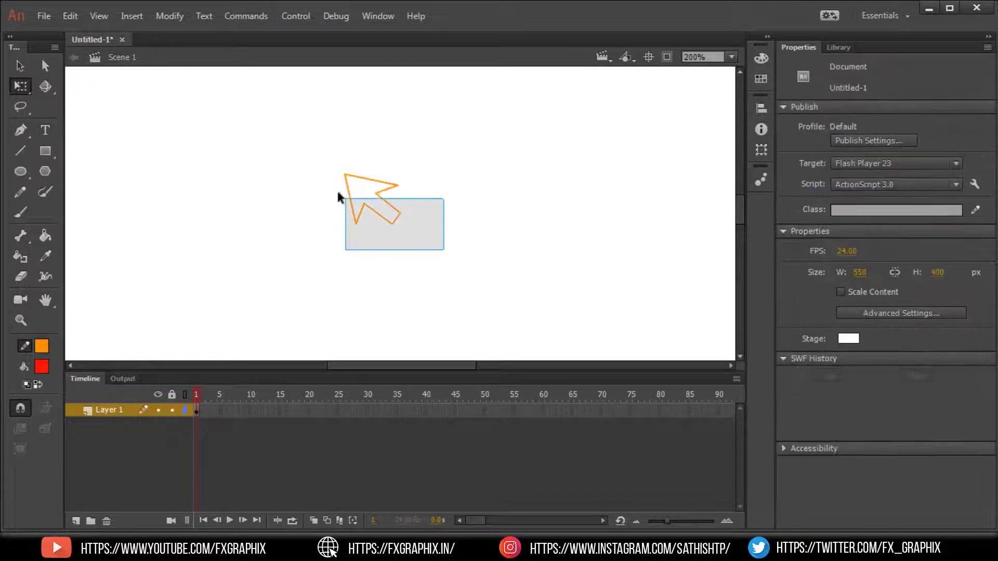
Step: Type 'mouse' as the arrow clip's Instance Name, then open the Actions panel
click(880, 66)
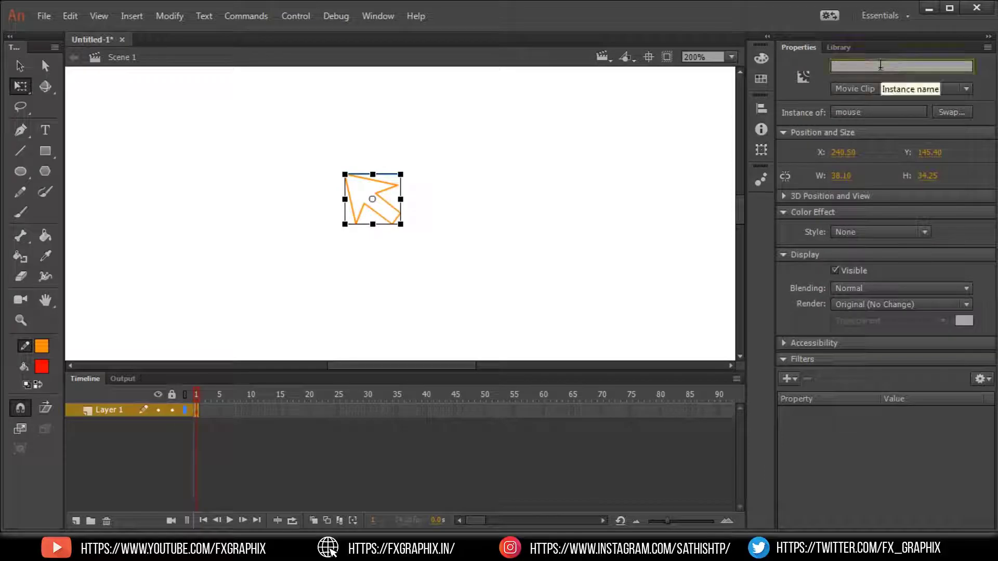
click(496, 226)
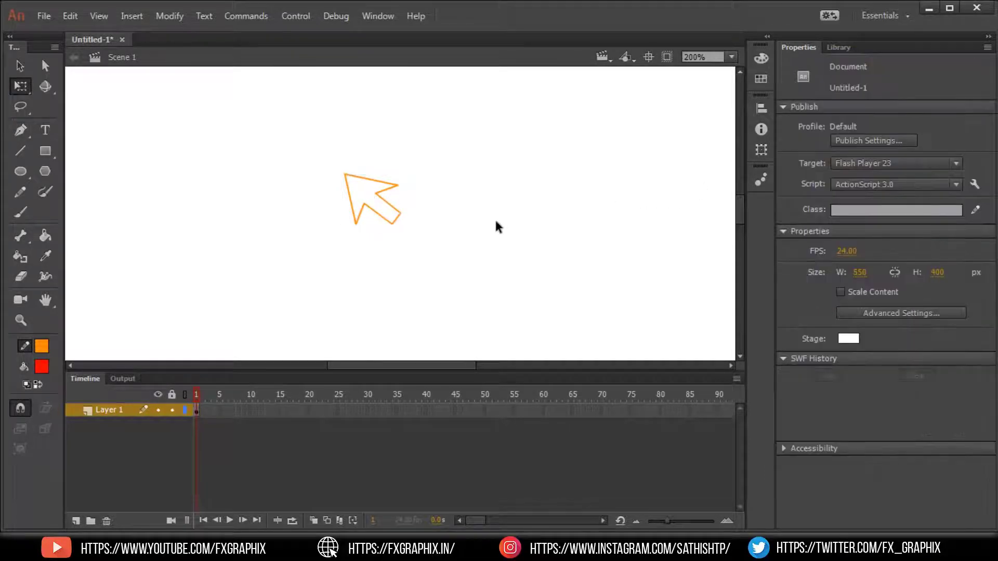
drag(323, 222, 440, 173)
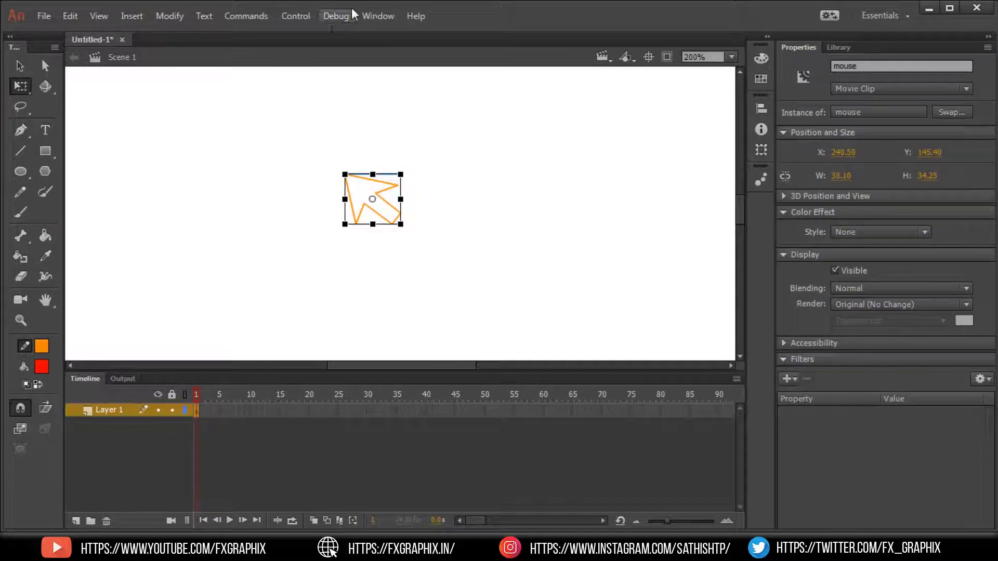
click(378, 16)
click(414, 196)
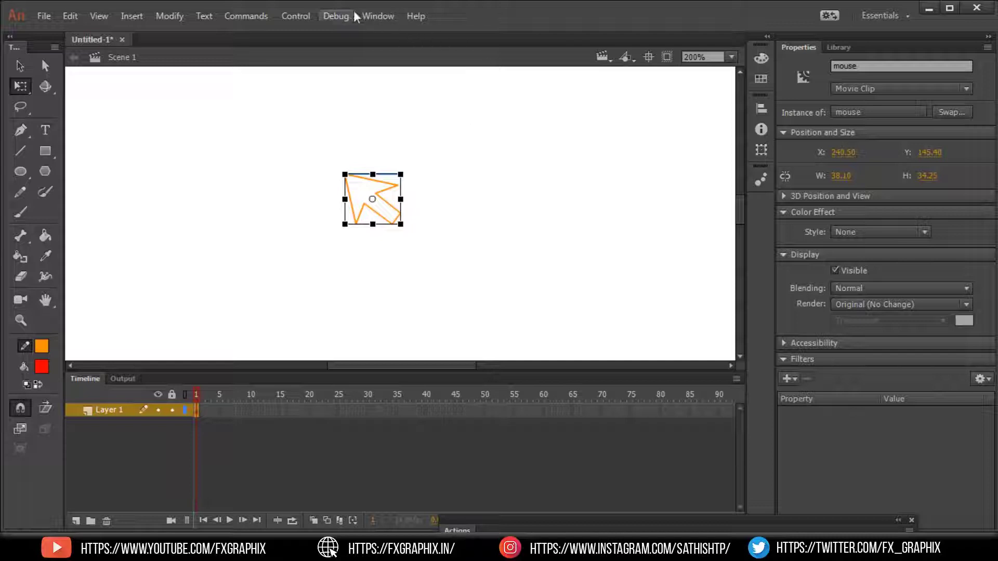
Step: Float the Actions panel near the top of the screen and open the Code Snippets library
click(371, 18)
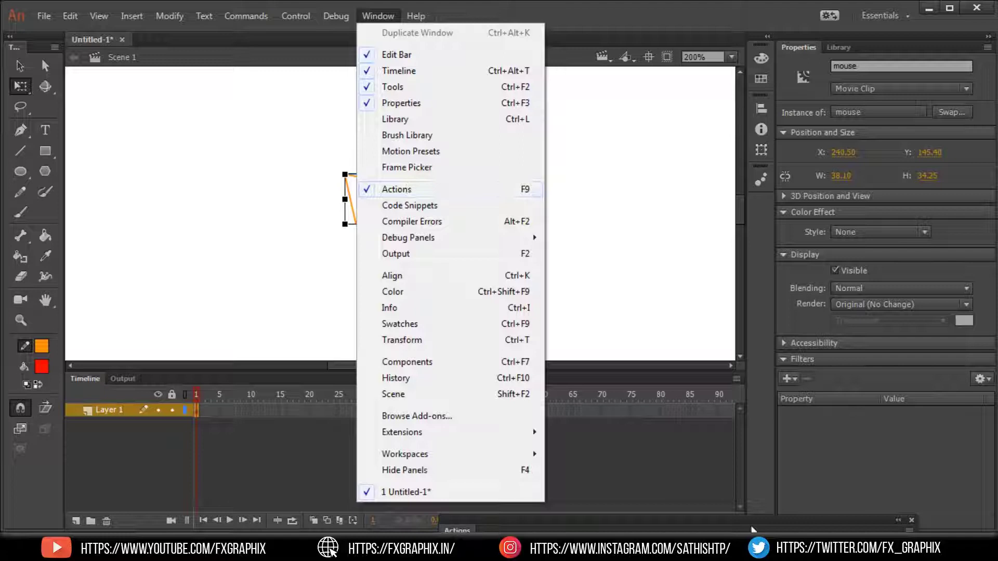
click(754, 527)
drag(756, 525, 769, 117)
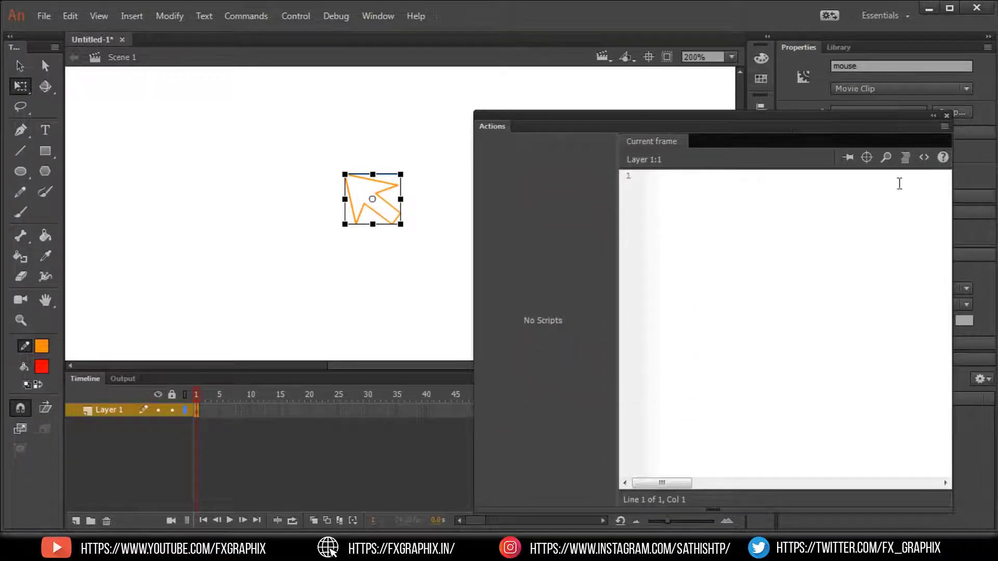
click(923, 157)
click(923, 157)
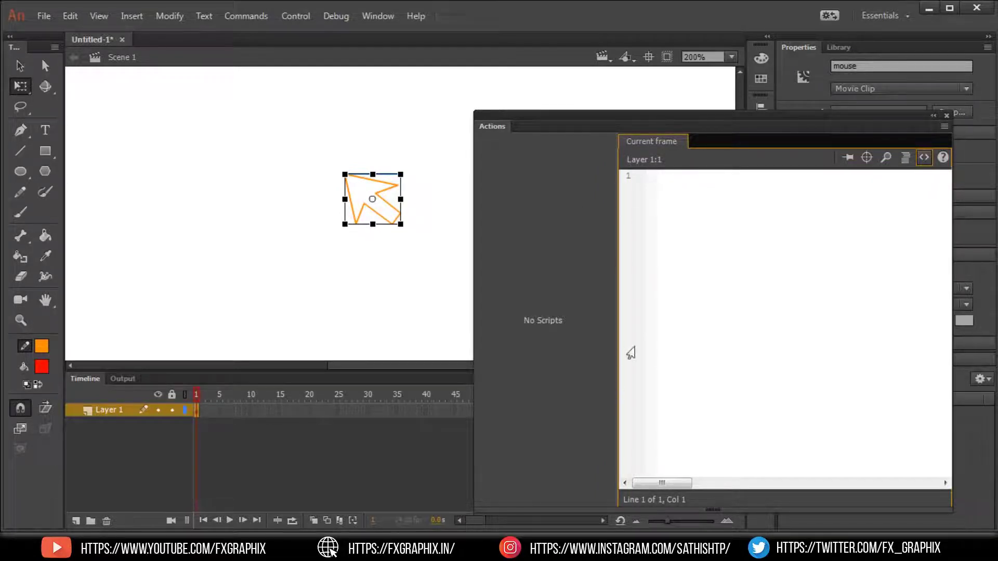
drag(723, 120, 675, 57)
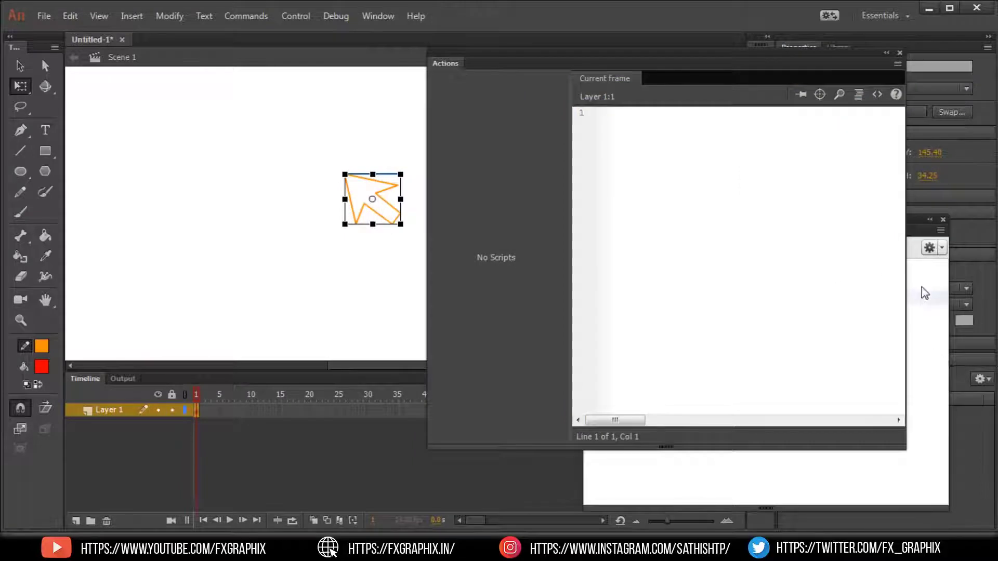
Step: Move the Code Snippets panel to the left side and expand ActionScript > Actions
click(915, 224)
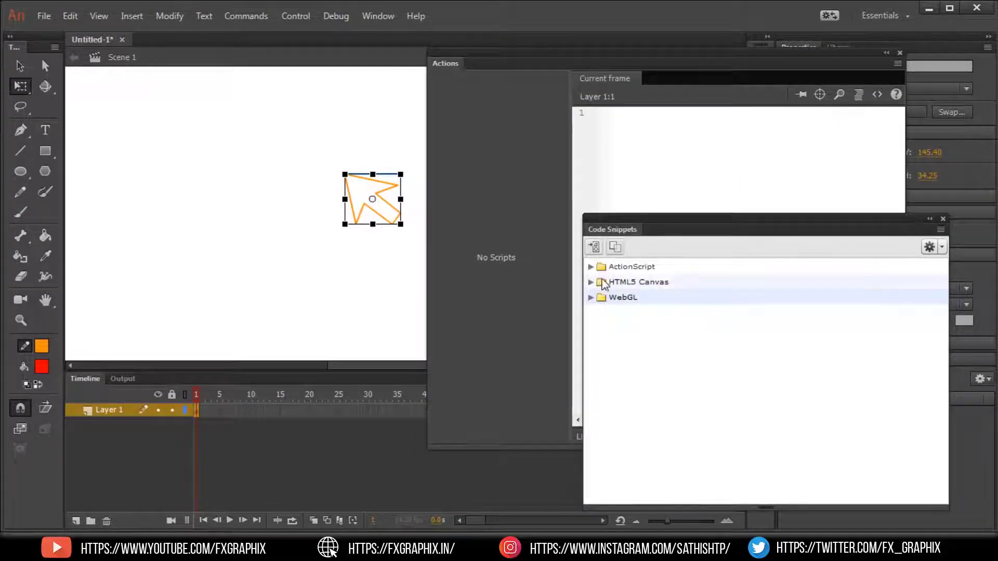
click(589, 274)
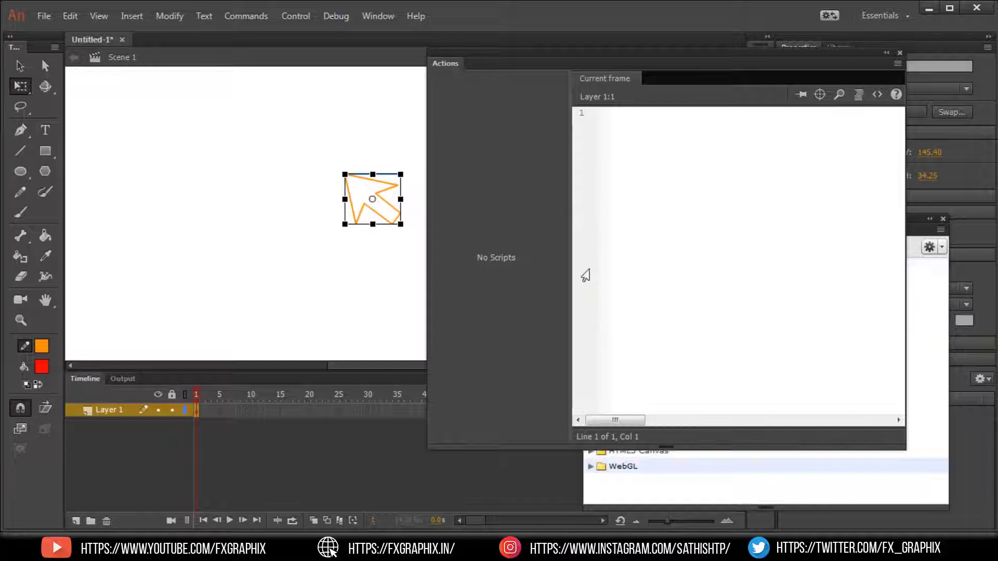
drag(913, 227, 107, 197)
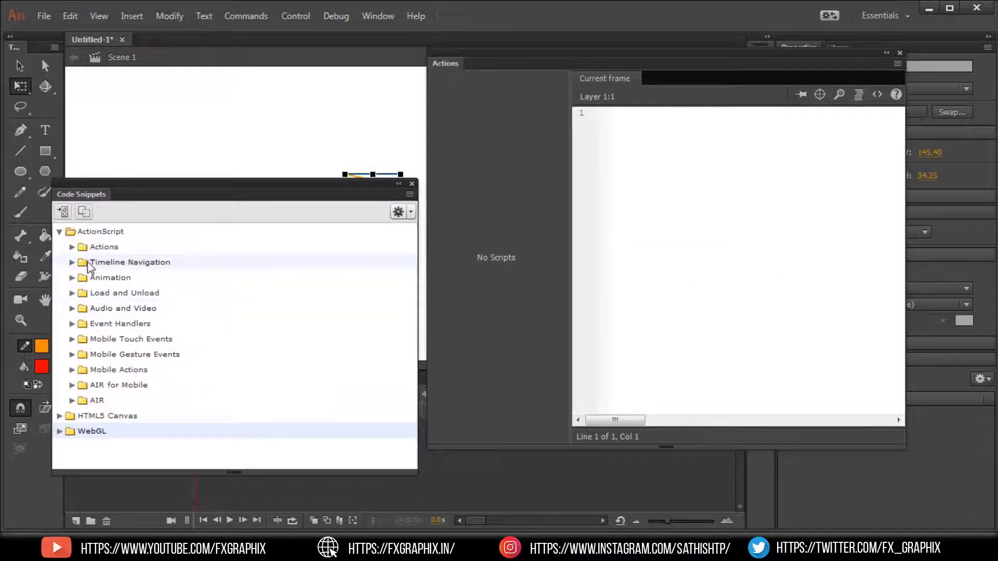
click(72, 323)
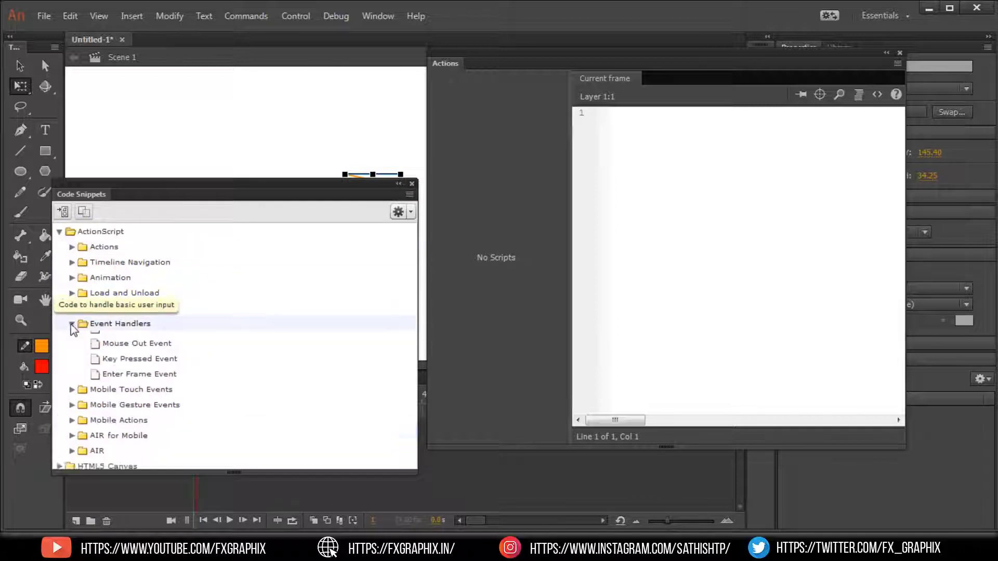
scroll(78, 375, down, 1)
scroll(77, 374, up, 1)
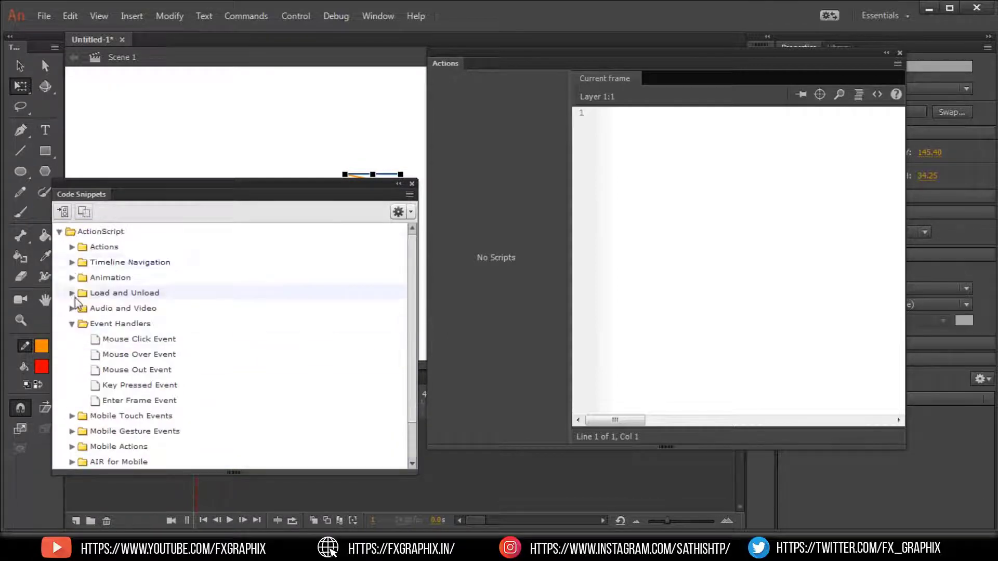
click(72, 247)
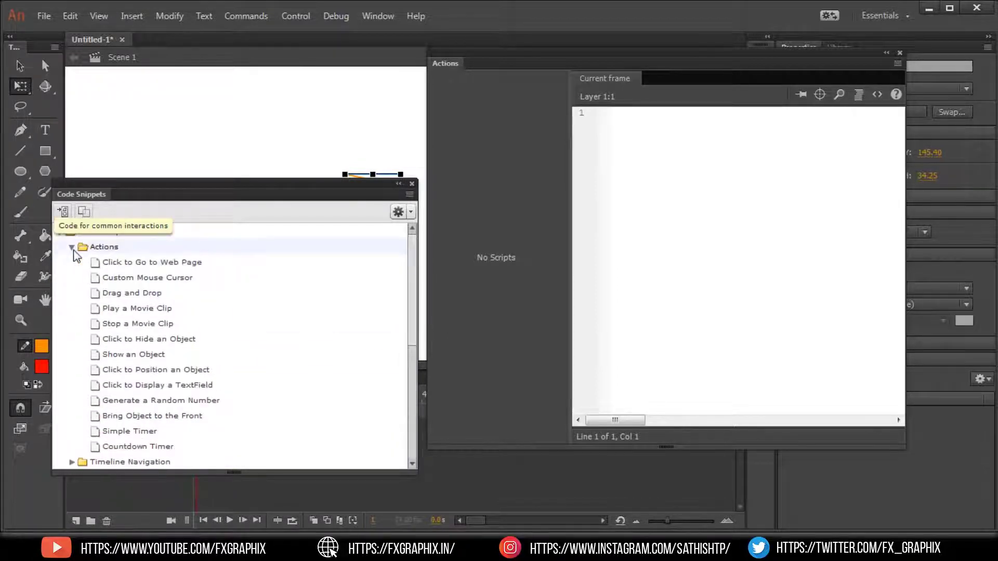
Step: Insert the Custom Mouse Cursor snippet into frame 1 on a new Actions layer
double_click(179, 283)
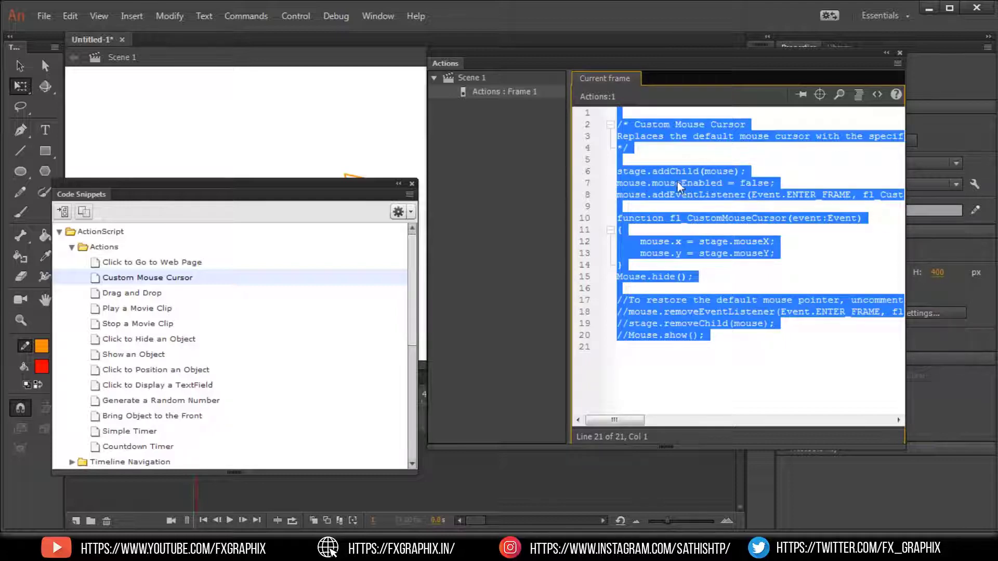
click(699, 171)
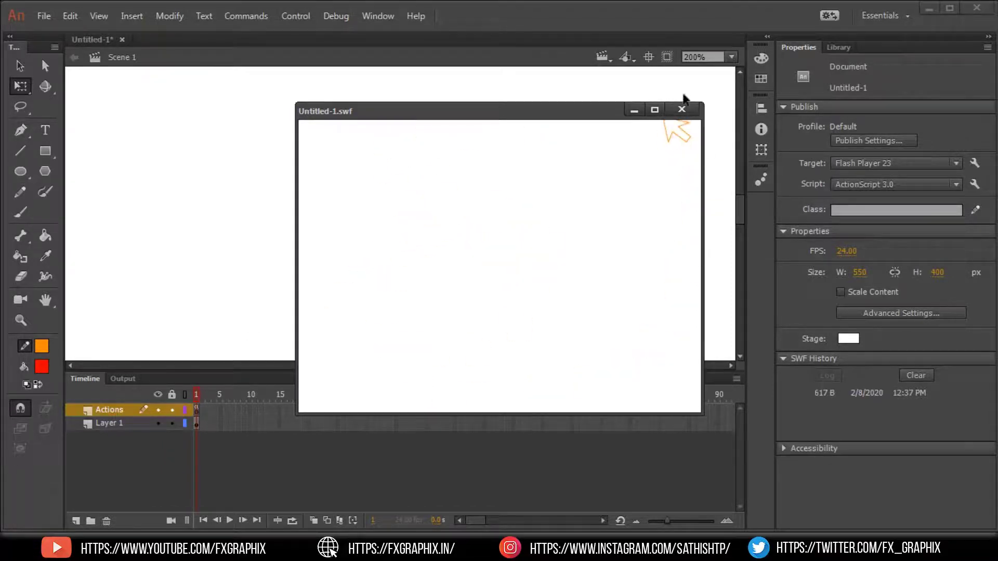
Step: Close the Untitled-1.swf test window after seeing the orange arrow follow the mouse
click(682, 109)
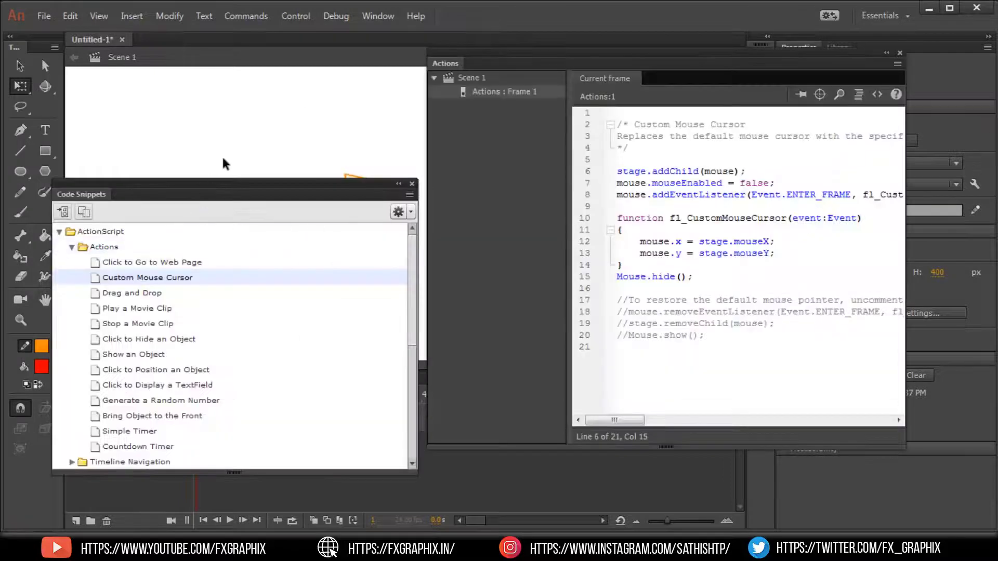
Step: Close the Actions and Code Snippets panels, view the stage at 100%, and choose PolyStar
key(F9)
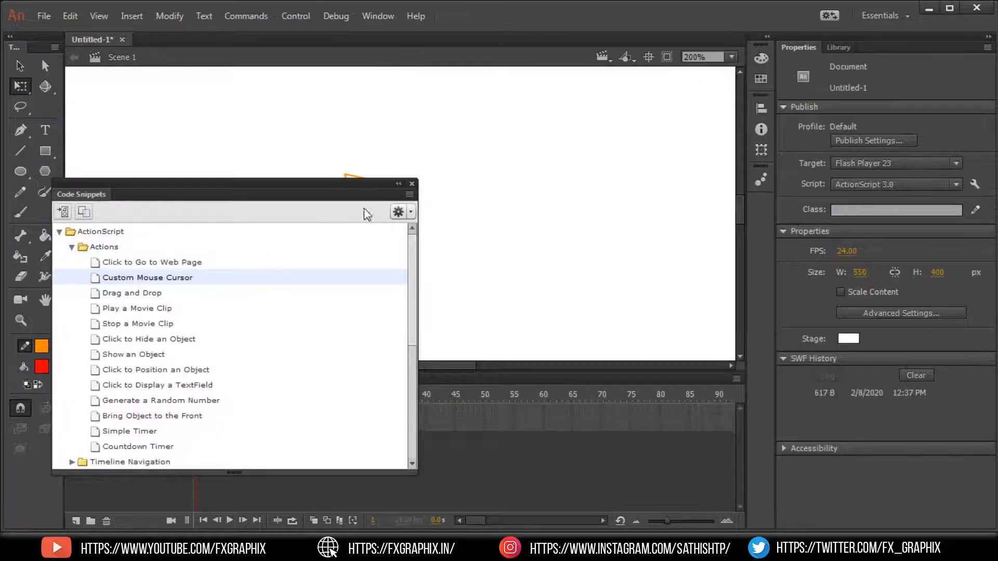
click(412, 184)
key(ctrl+1)
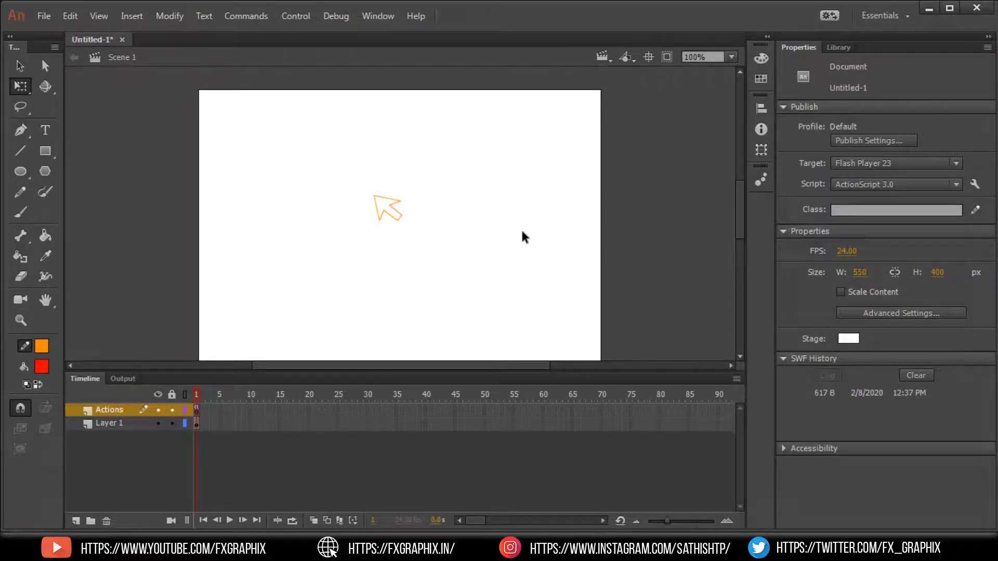
click(43, 167)
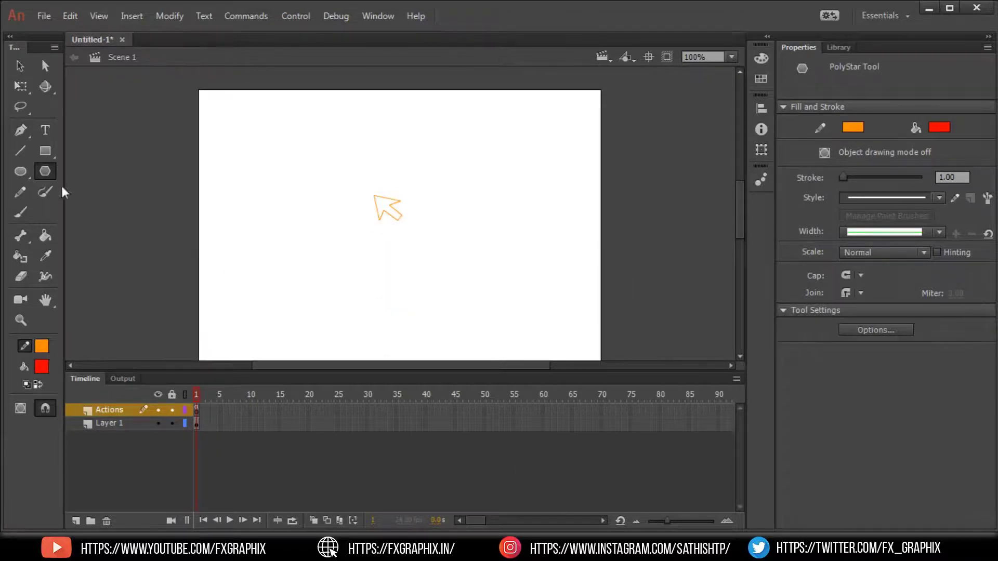
Step: On a new Layer 2, convert the red pentagon into a Movie Clip named 'over'
click(76, 521)
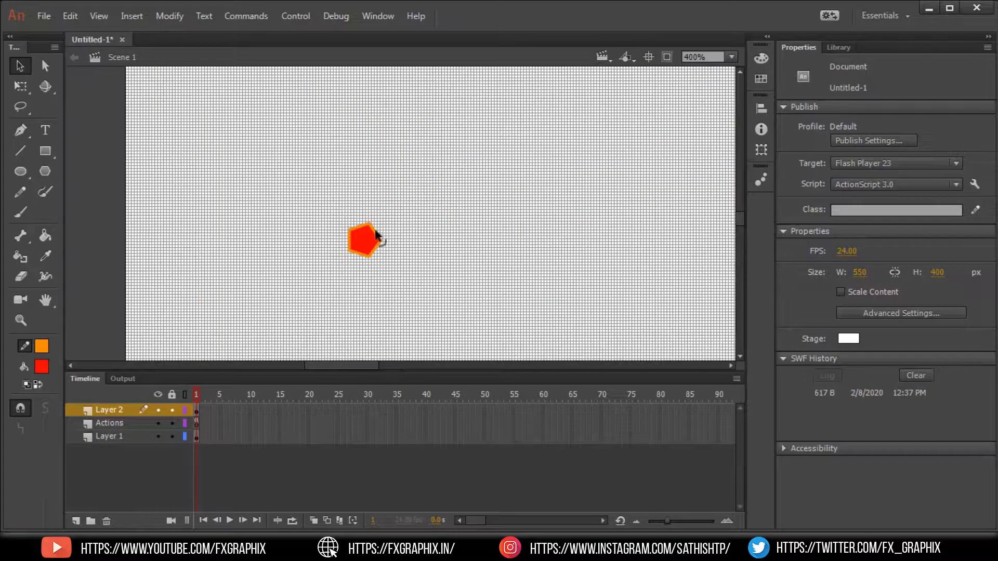
click(375, 234)
key(F8)
text(over)
key(Return)
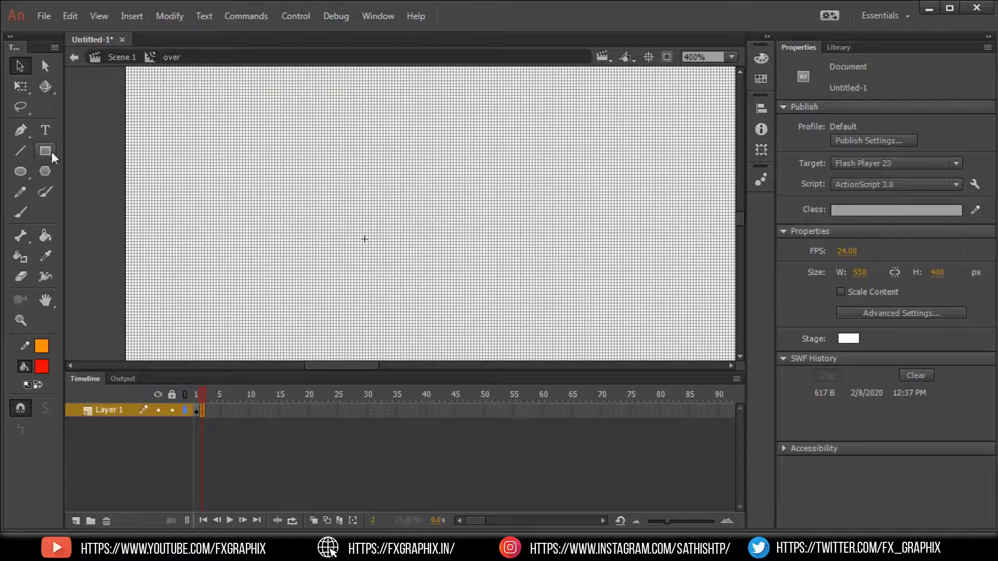
Step: Inside 'over', draw a small blue-outlined circle and enlarge it on a frame-4 keyframe
key(o)
drag(354, 228, 373, 248)
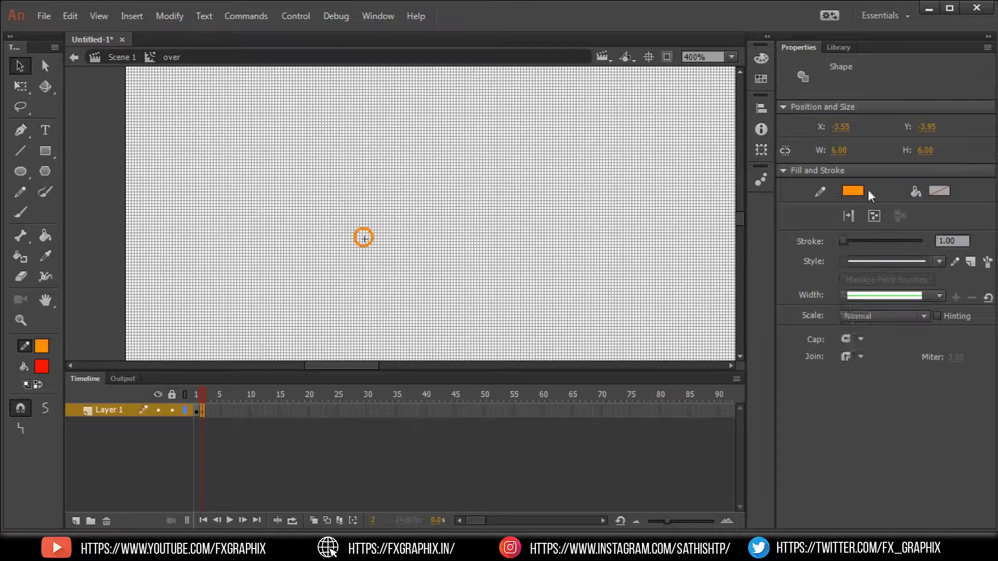
click(853, 191)
click(679, 286)
right_click(204, 411)
click(267, 220)
key(q)
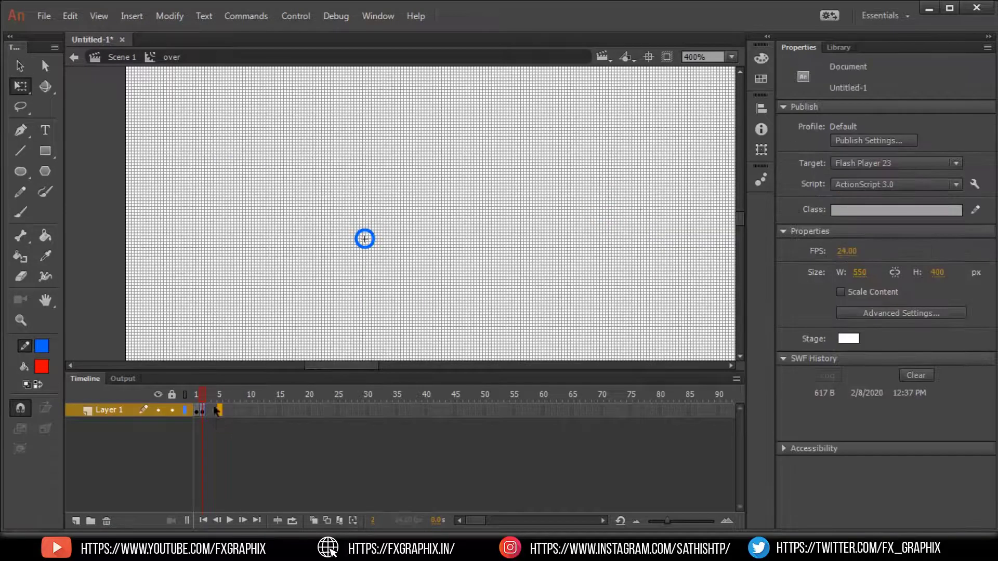
click(214, 411)
click(377, 250)
drag(383, 256, 419, 258)
click(208, 410)
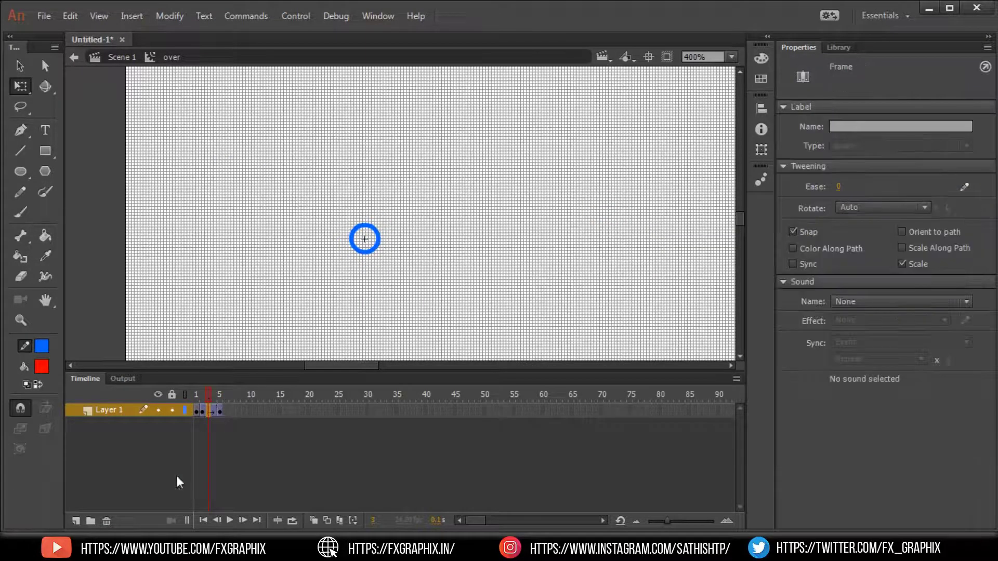
Step: Give the circle an alpha fade and copy the ring animation frames onto another layer
drag(667, 521, 689, 520)
click(263, 394)
click(365, 238)
click(880, 216)
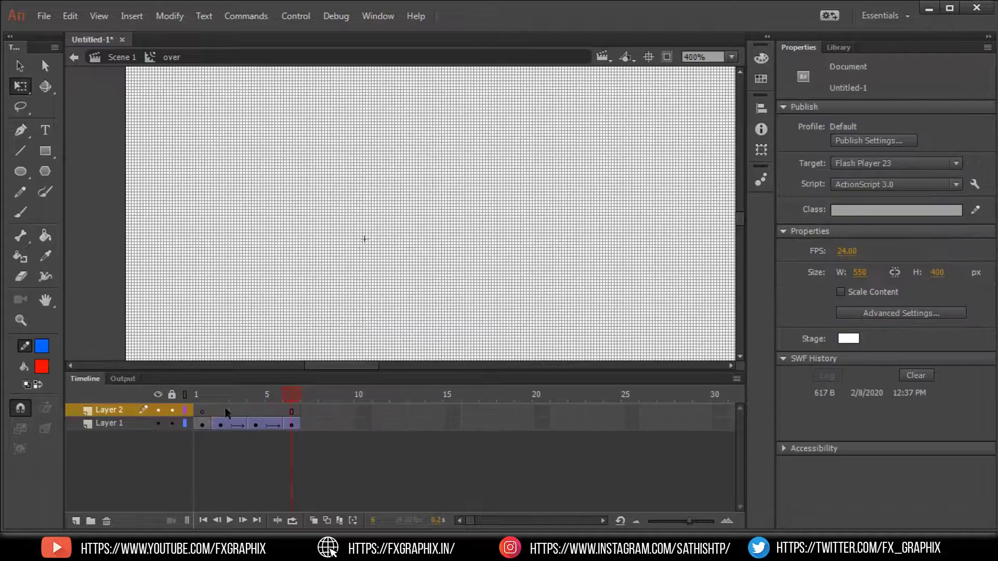
right_click(227, 412)
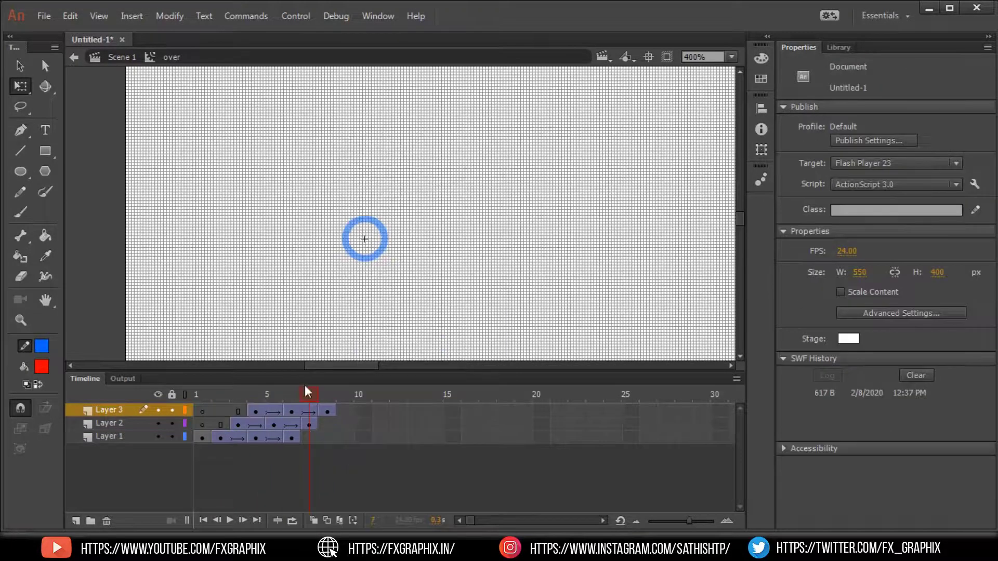
key(ctrl+minus)
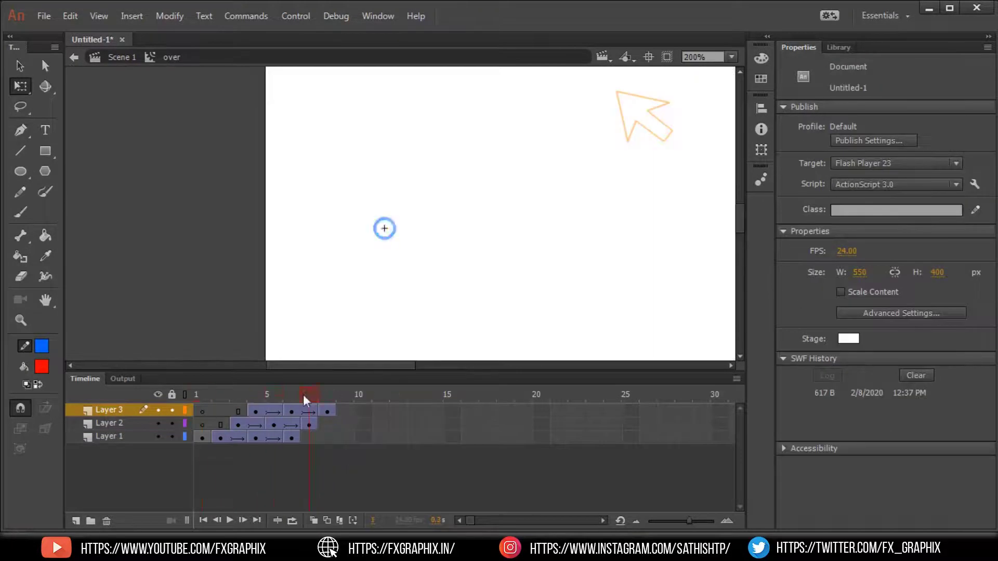
Step: Convert the frame-1 circle into a button symbol named 'start'
click(202, 438)
key(F8)
text(start)
key(Return)
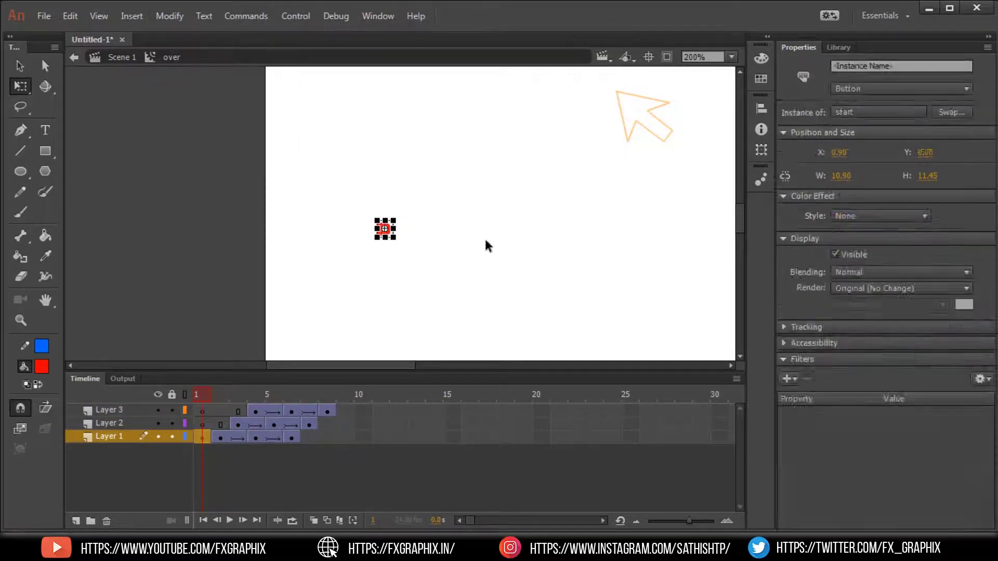
Step: Add a Mouse Over snippet to 'start', replacing its trace call with gotoAndPlay
key(F9)
click(878, 94)
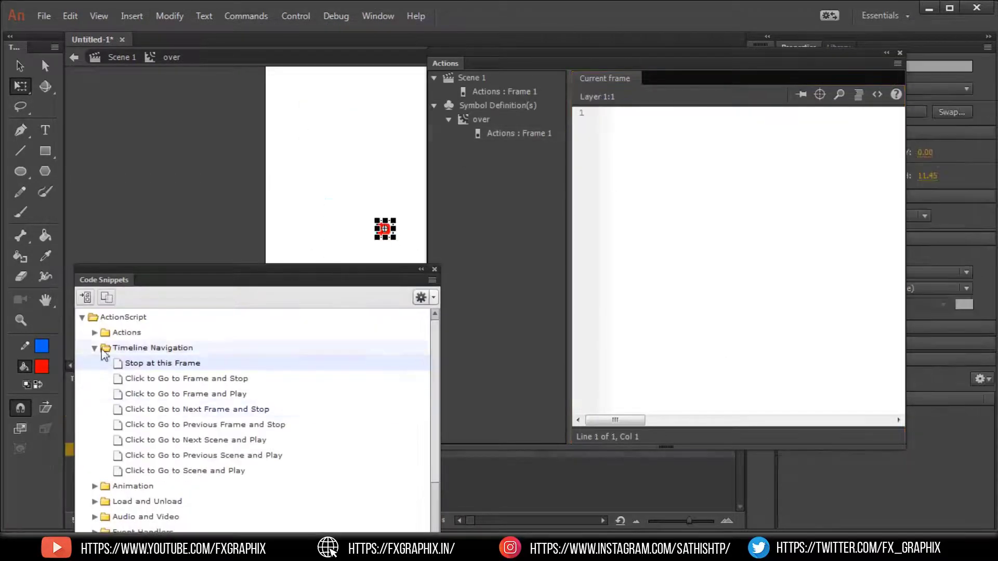
drag(655, 449, 683, 459)
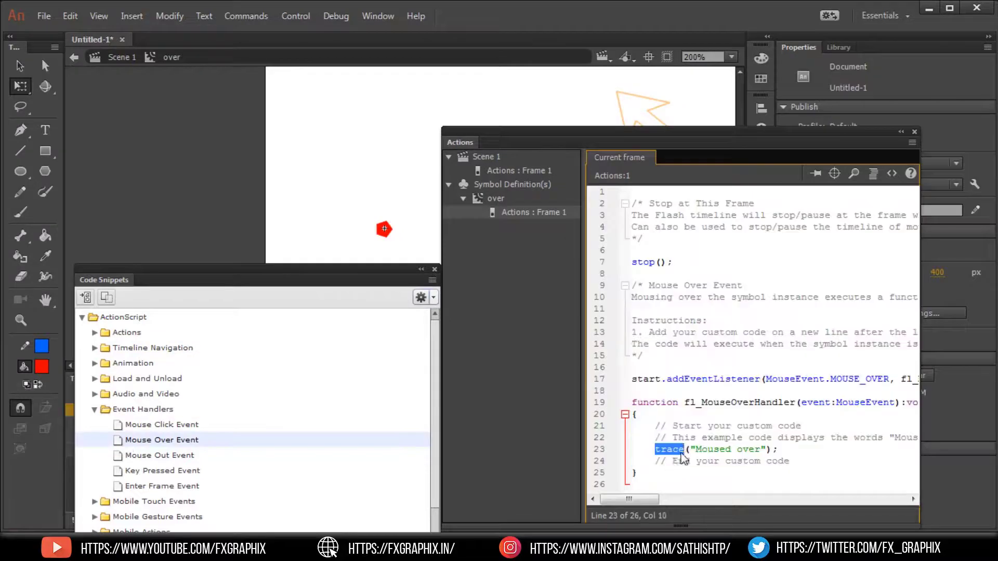
text(gotoAndPlay)
click(914, 131)
click(435, 269)
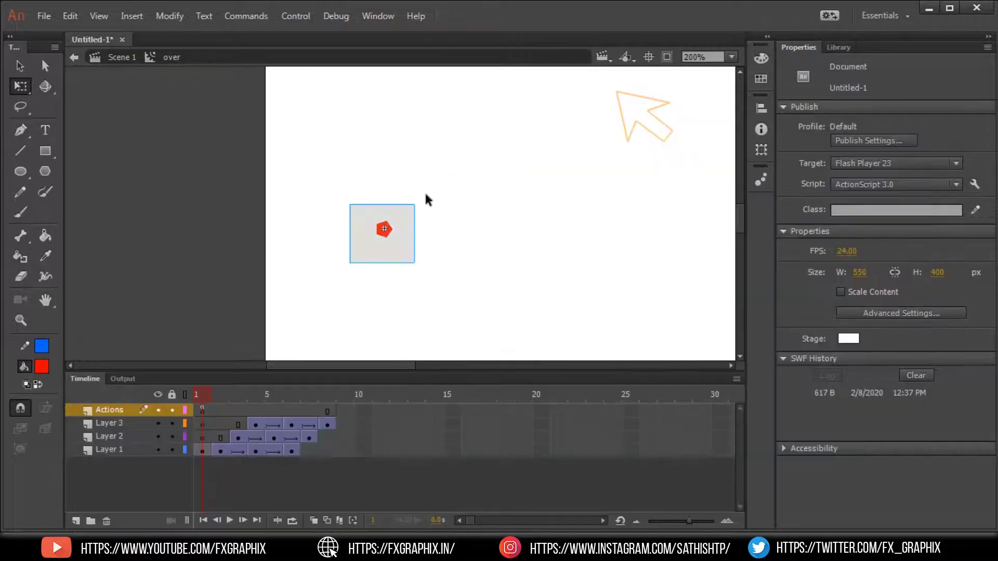
Step: Duplicate the top-left over clip into a row spanning the stage width, trimming copies past the edge
click(292, 92)
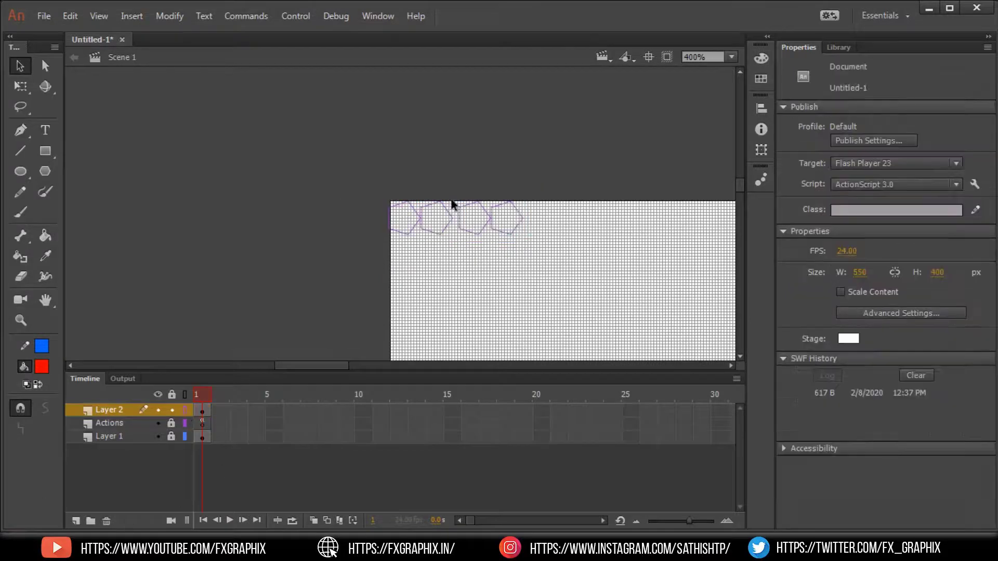
key(ctrl+a)
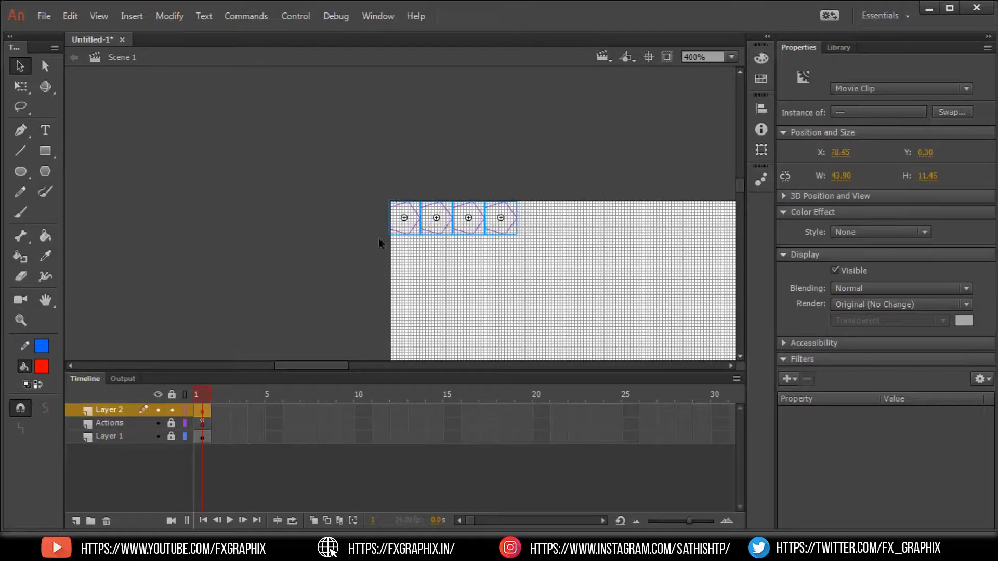
drag(379, 238, 430, 223)
key(ctrl+1)
mouse_move(315, 250)
mouse_down()
mouse_move(448, 214)
mouse_move(465, 195)
mouse_up()
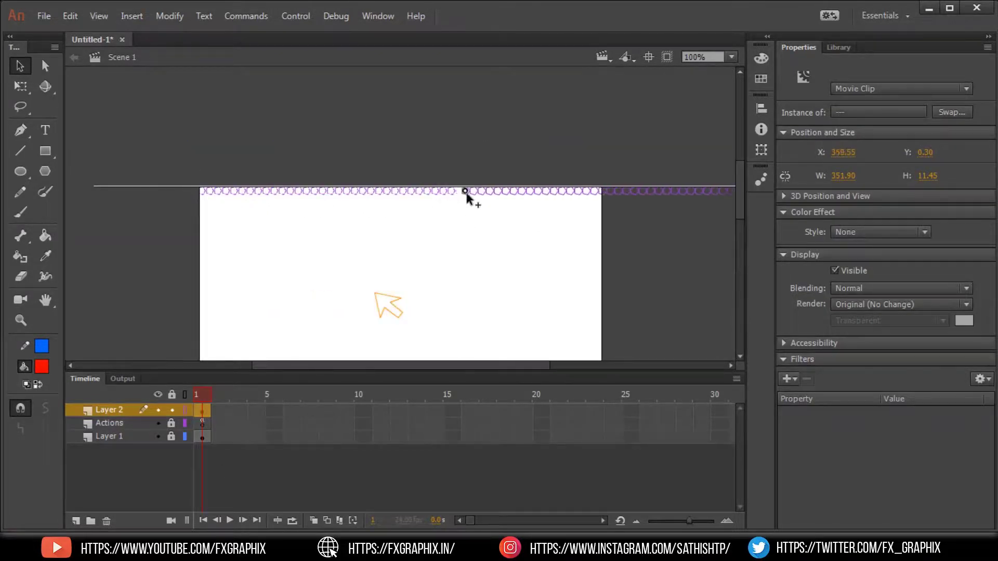
key(ctrl+4)
Step: Copy the rows of over clips downward until they reach the stage bottom
scroll(322, 229, right, 5)
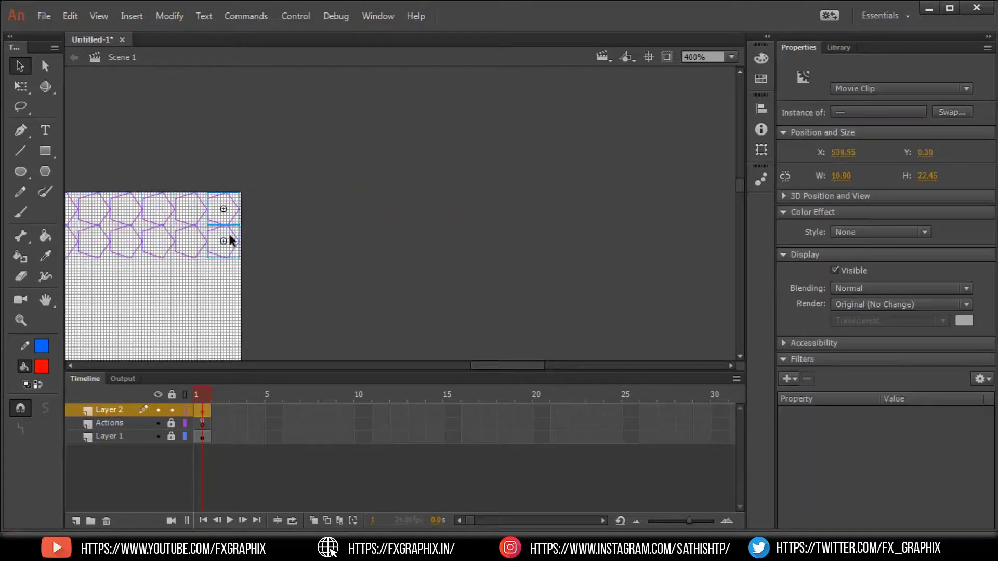
drag(229, 240, 216, 305)
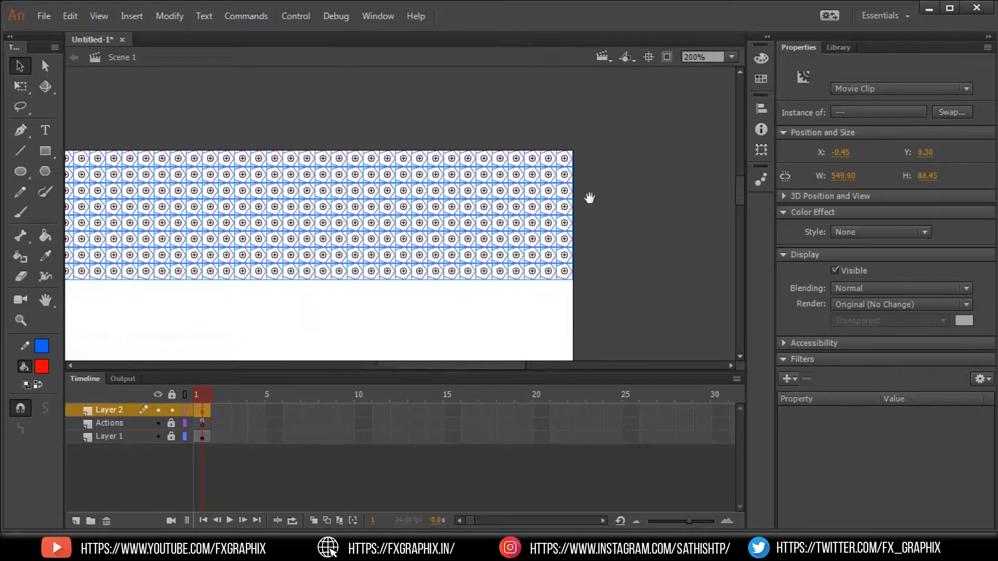
scroll(314, 221, left, 5)
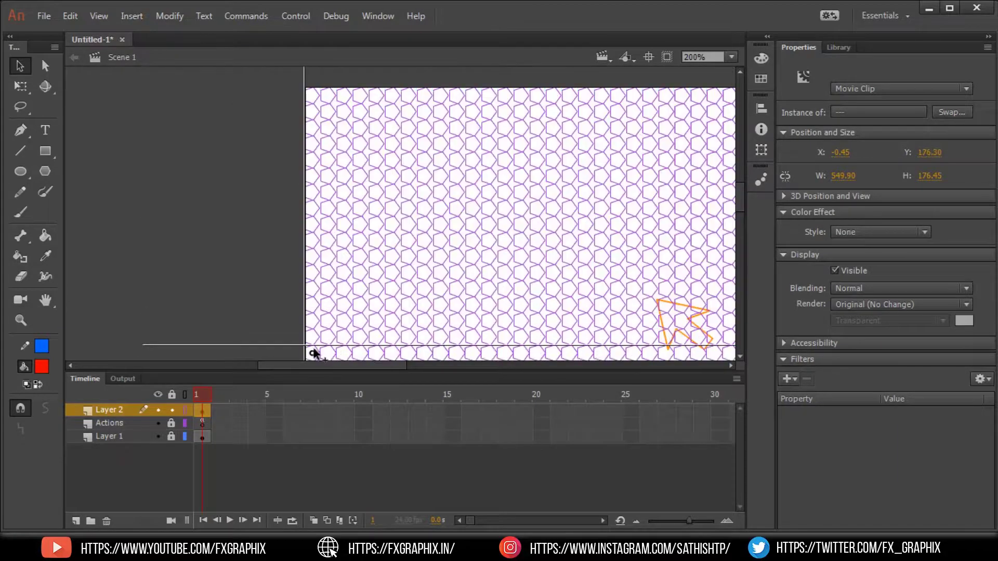
drag(314, 352, 337, 300)
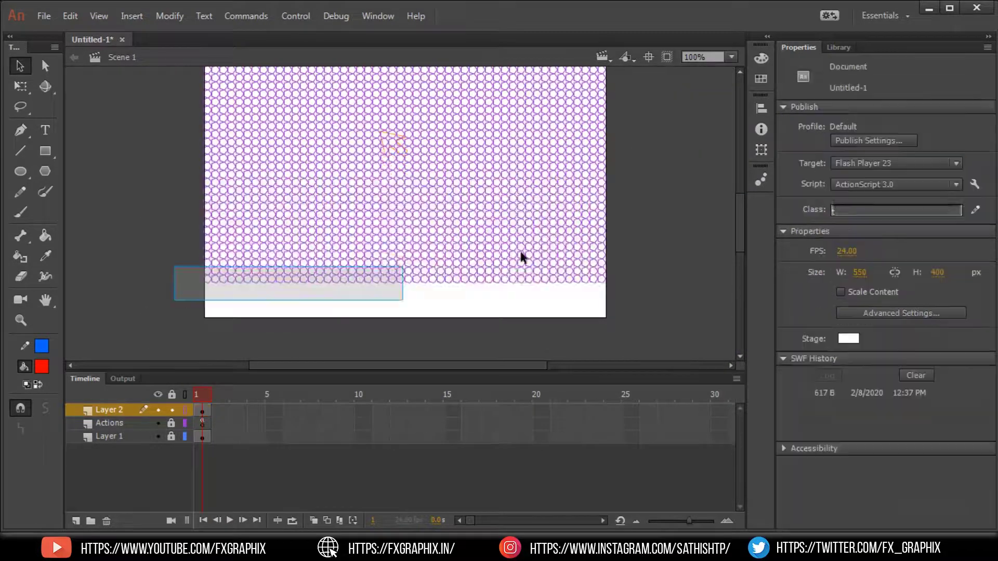
click(207, 244)
drag(206, 245, 207, 295)
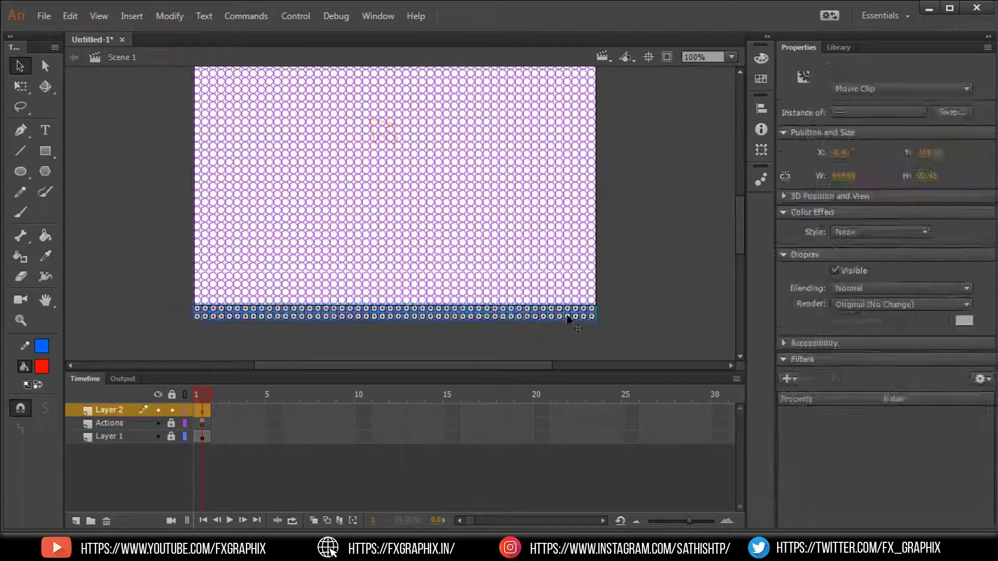
key(Delete)
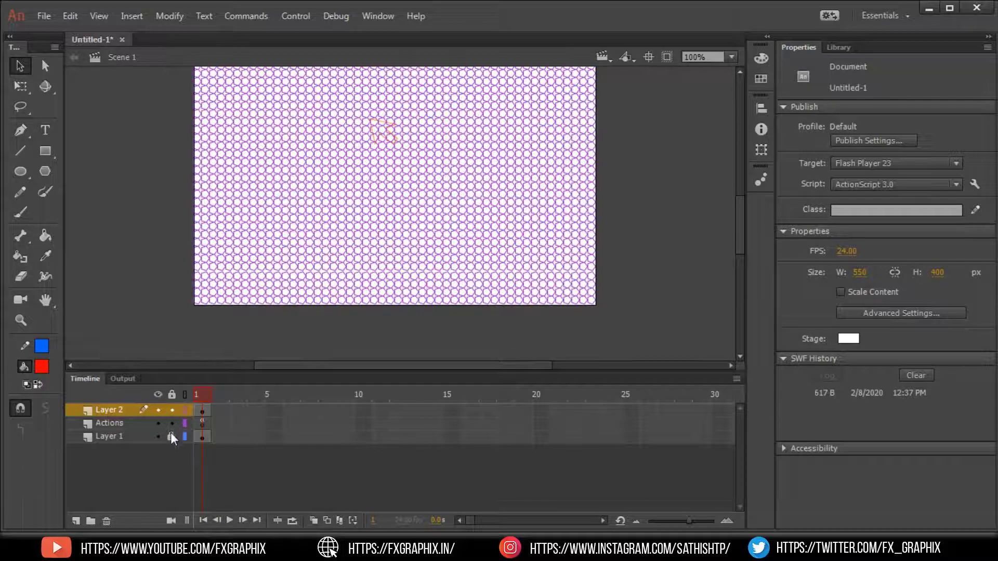
Step: Test the movie to preview the orange arrow cursor triggering blue rings over the tiles
key(ctrl+Return)
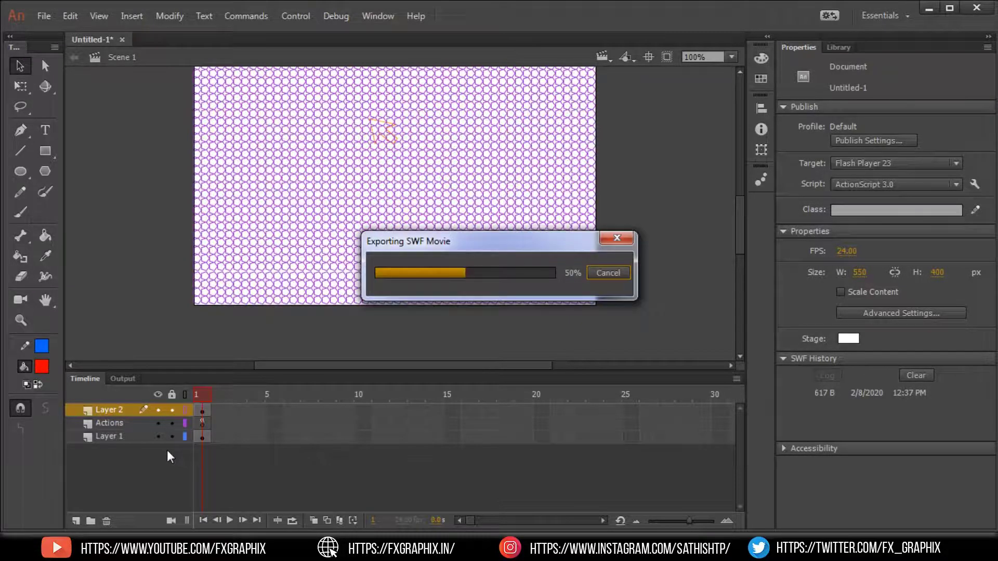